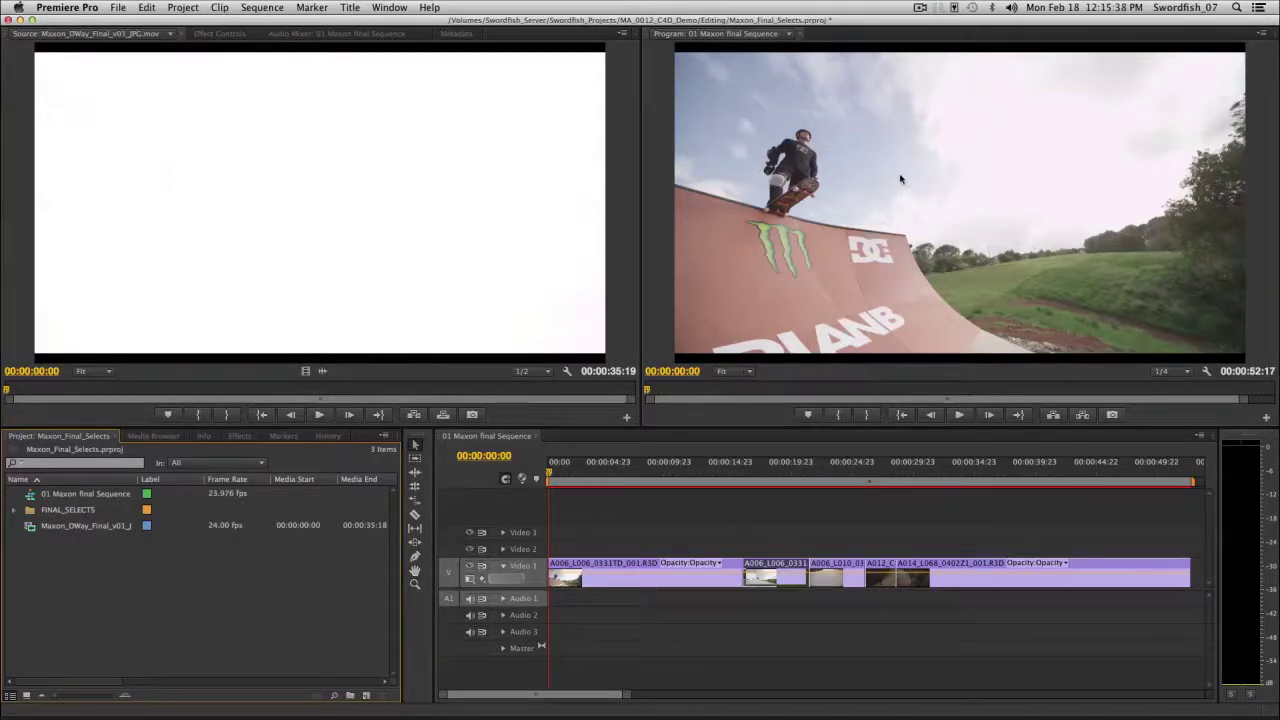
# Play the Maxon_DWay_Final_v01_JPG.mov clip in an enlarged source view, stop near its end and restore the normal layout.
pyautogui.click(99, 530)
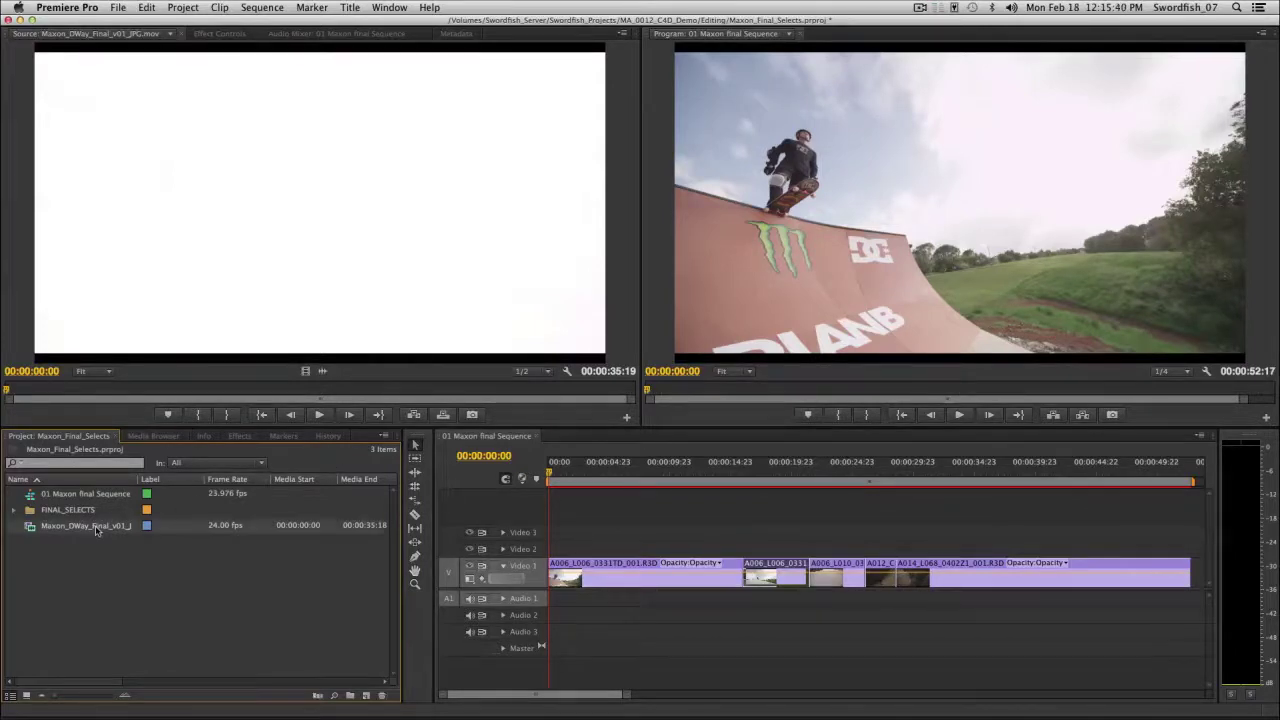
pyautogui.press('`')
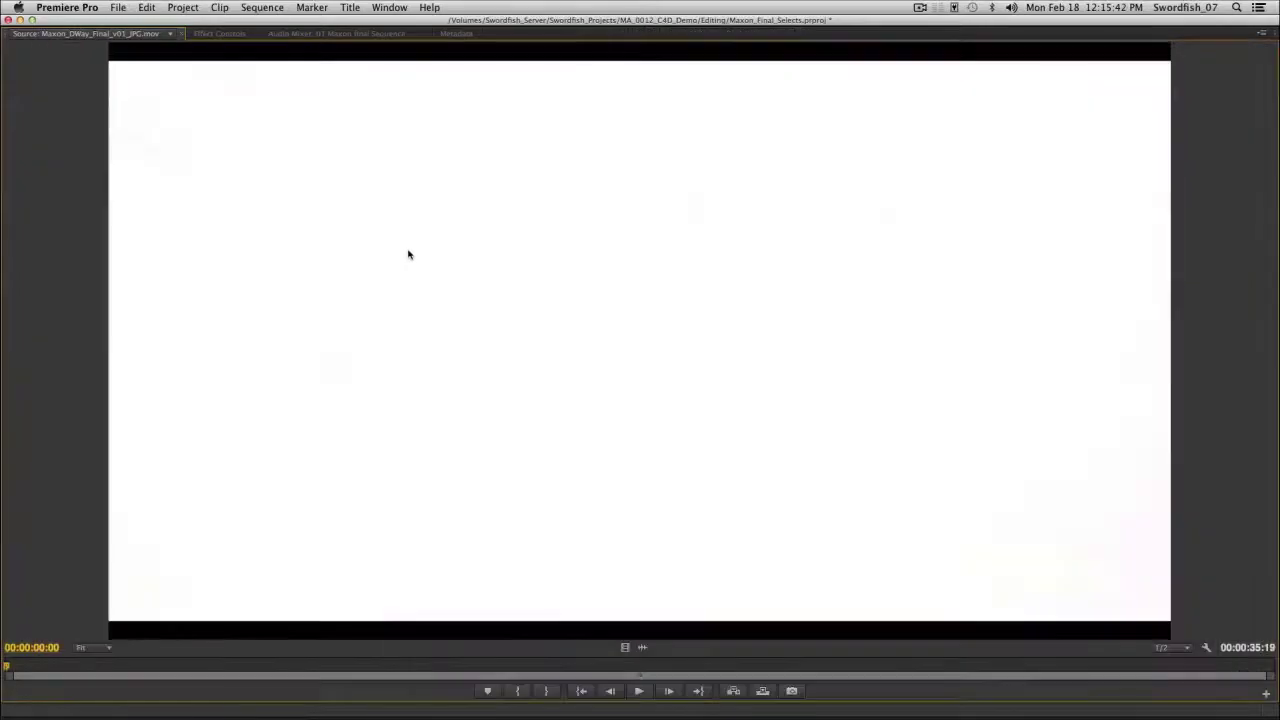
pyautogui.press('space')
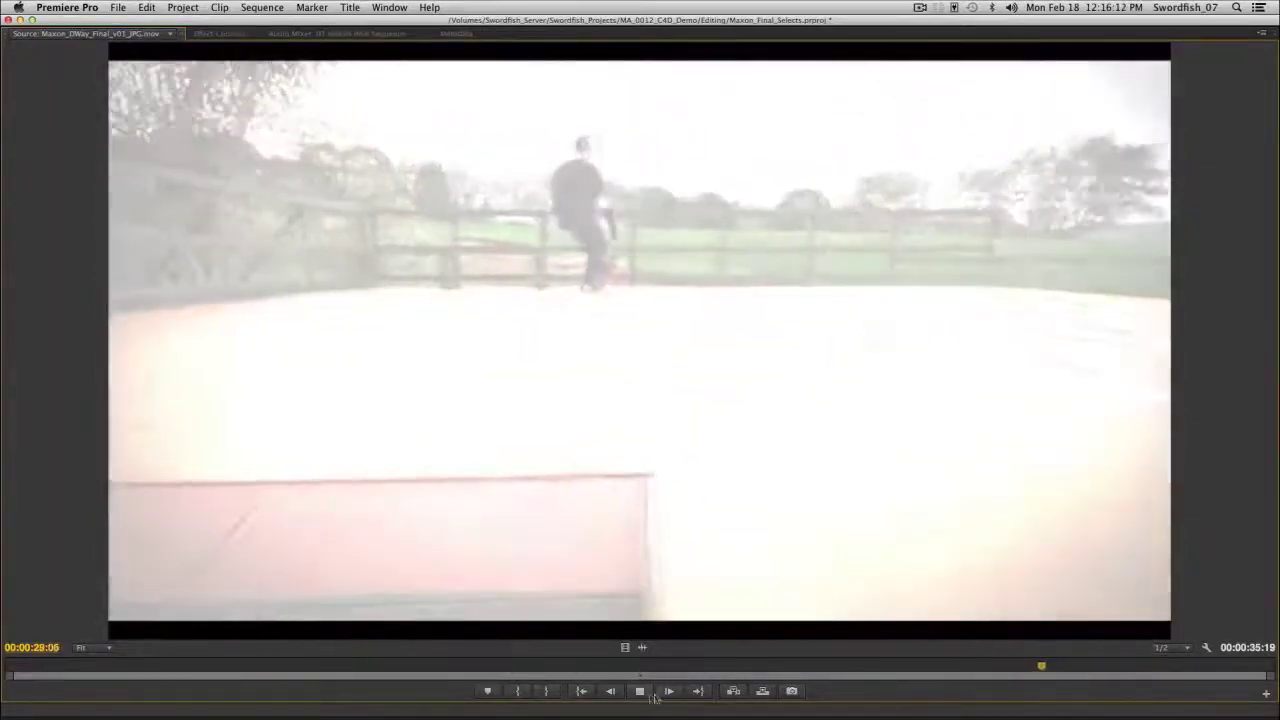
pyautogui.click(640, 690)
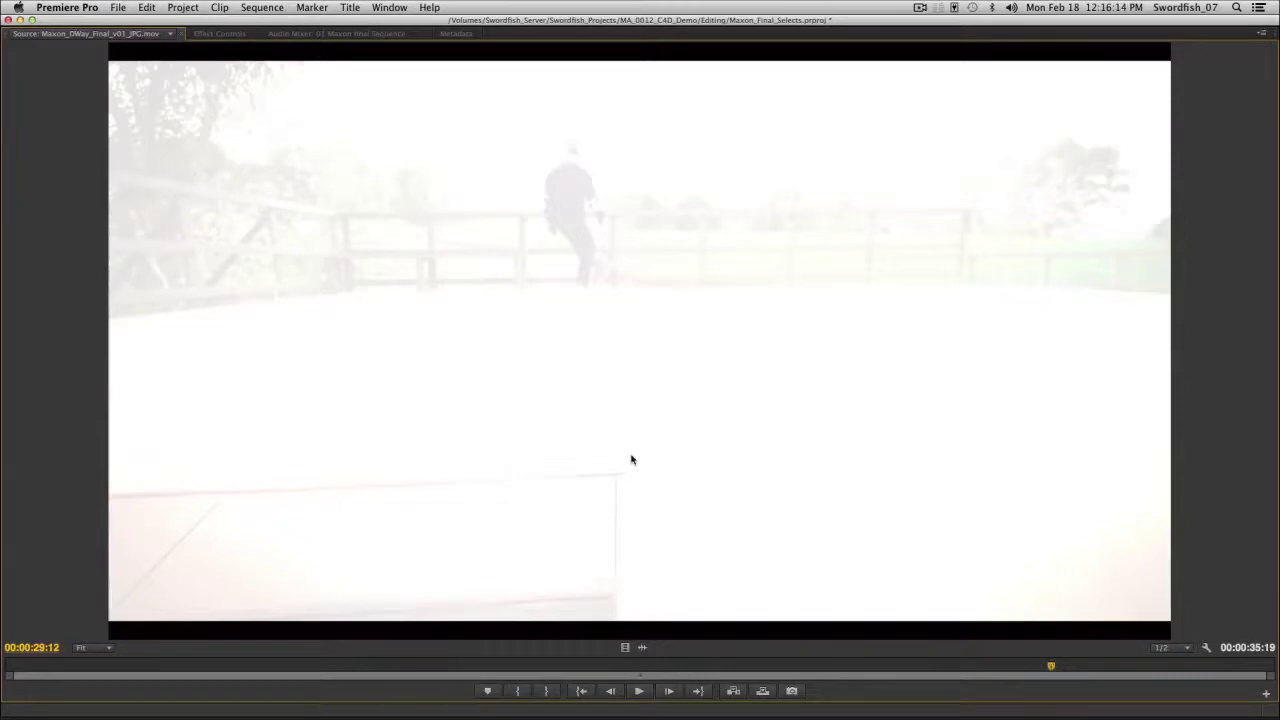
pyautogui.press('`')
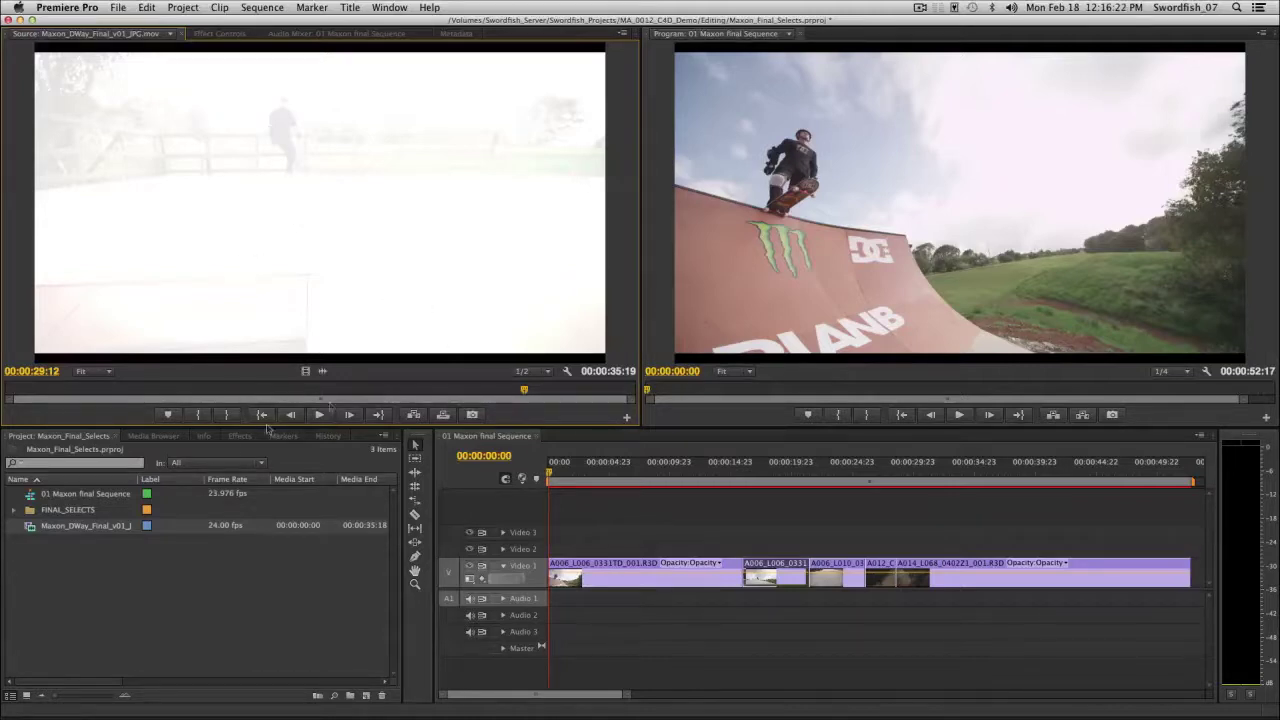
# Open the 01 Maxon final Sequence and scrub through its clips to review the edit.
pyautogui.doubleClick(33, 497)
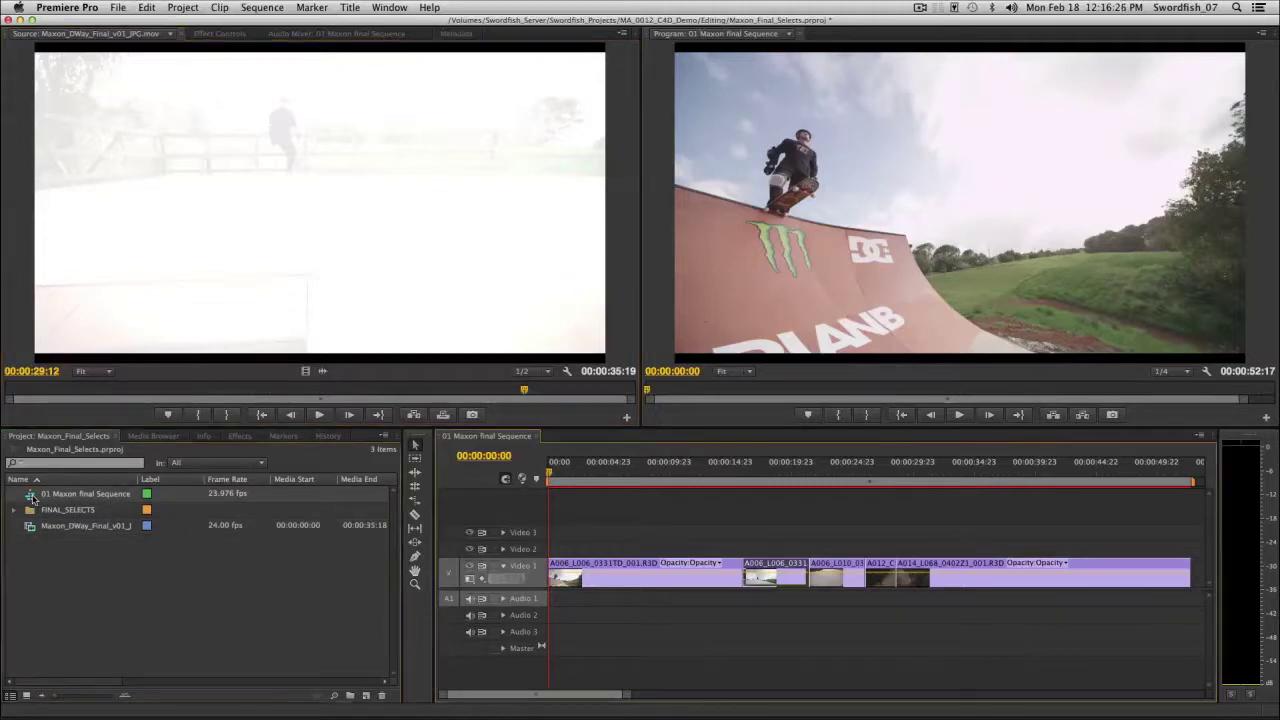
pyautogui.click(570, 477)
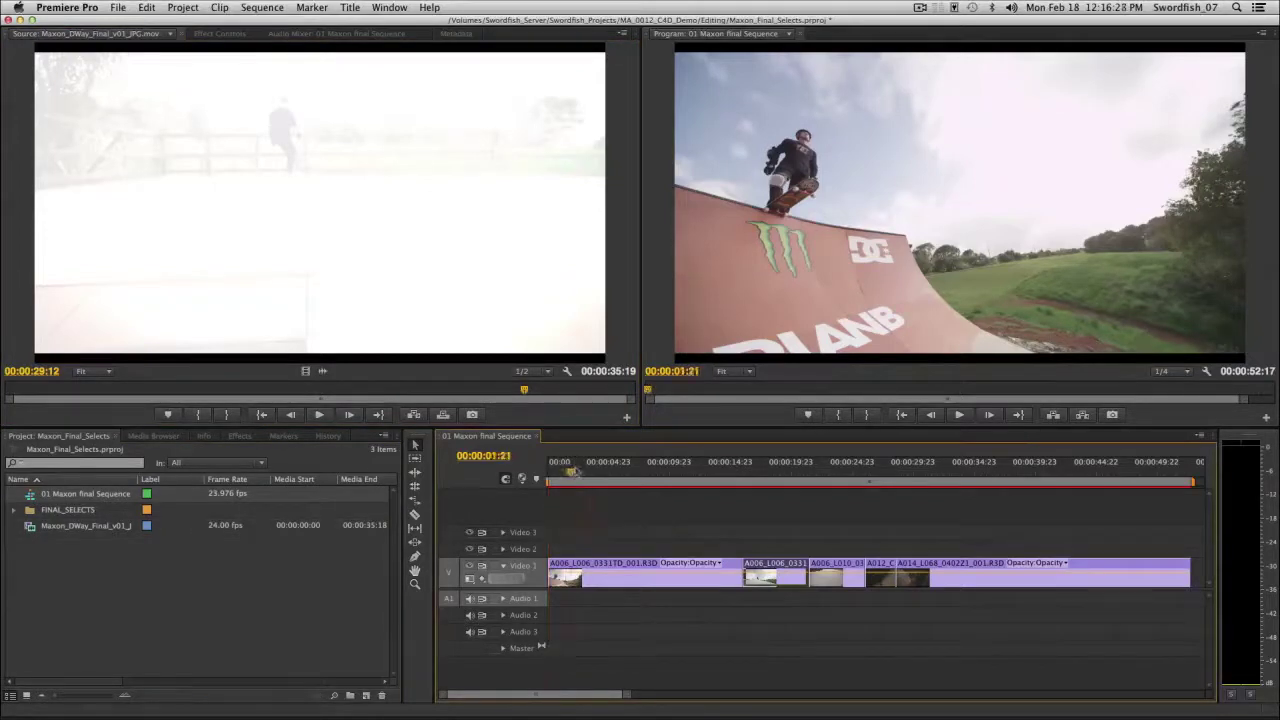
pyautogui.moveTo(568, 480); pyautogui.dragTo(923, 521)
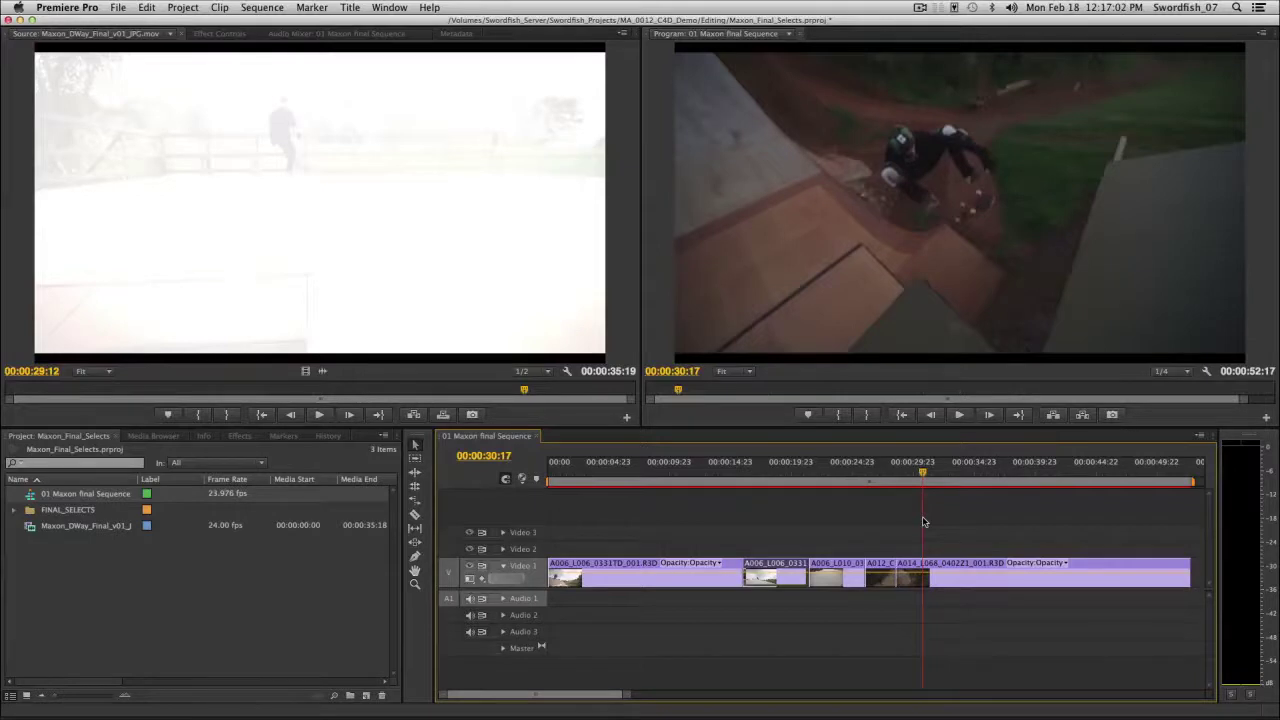
pyautogui.moveTo(923, 521); pyautogui.dragTo(1118, 498)
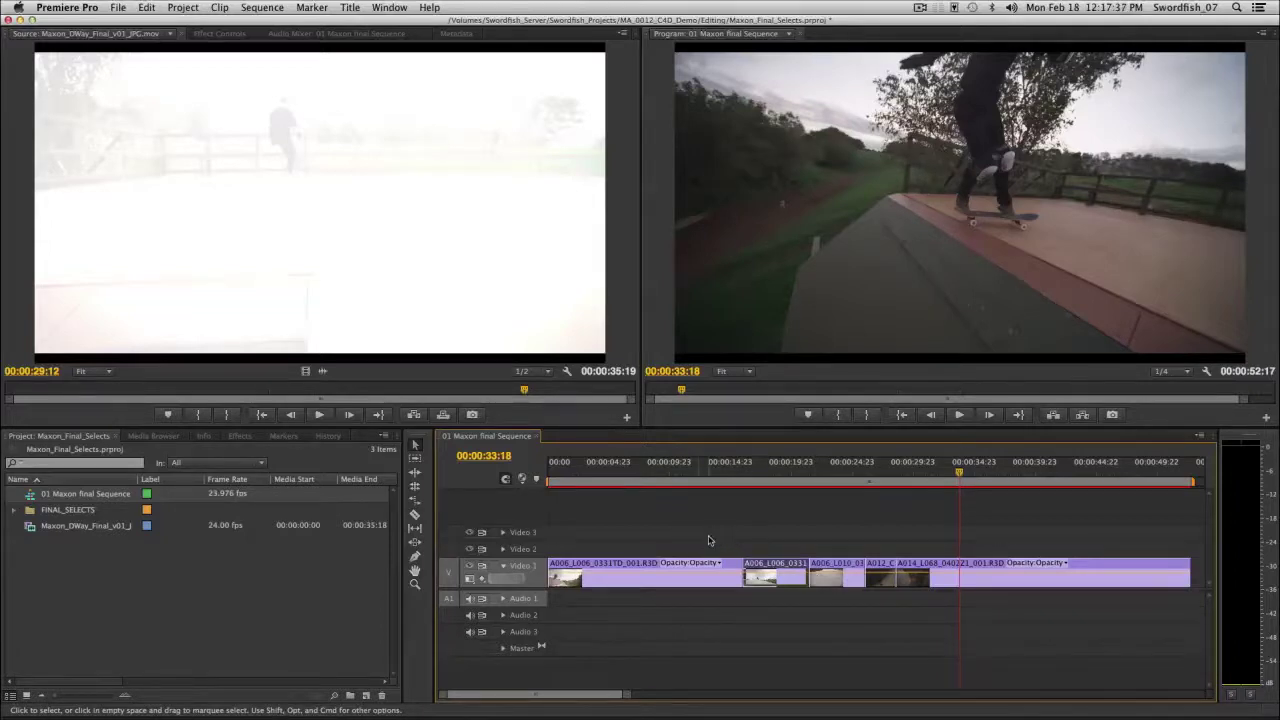
# Switch to After Effects and import only the 01 Maxon final Sequence, with audio, from the Premiere project Maxon_Final_Selects.prproj.
pyautogui.press('super+Tab')
pyautogui.press('super+Tab')
pyautogui.press('super+Tab')
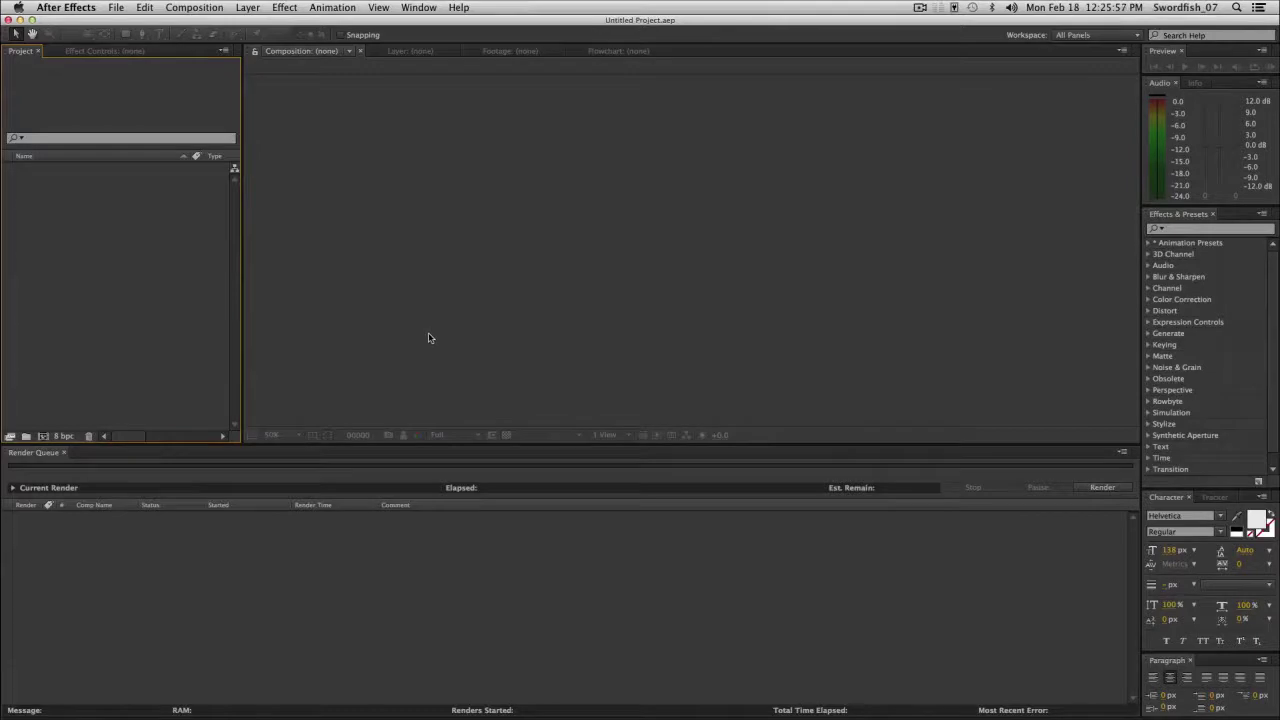
pyautogui.click(117, 7)
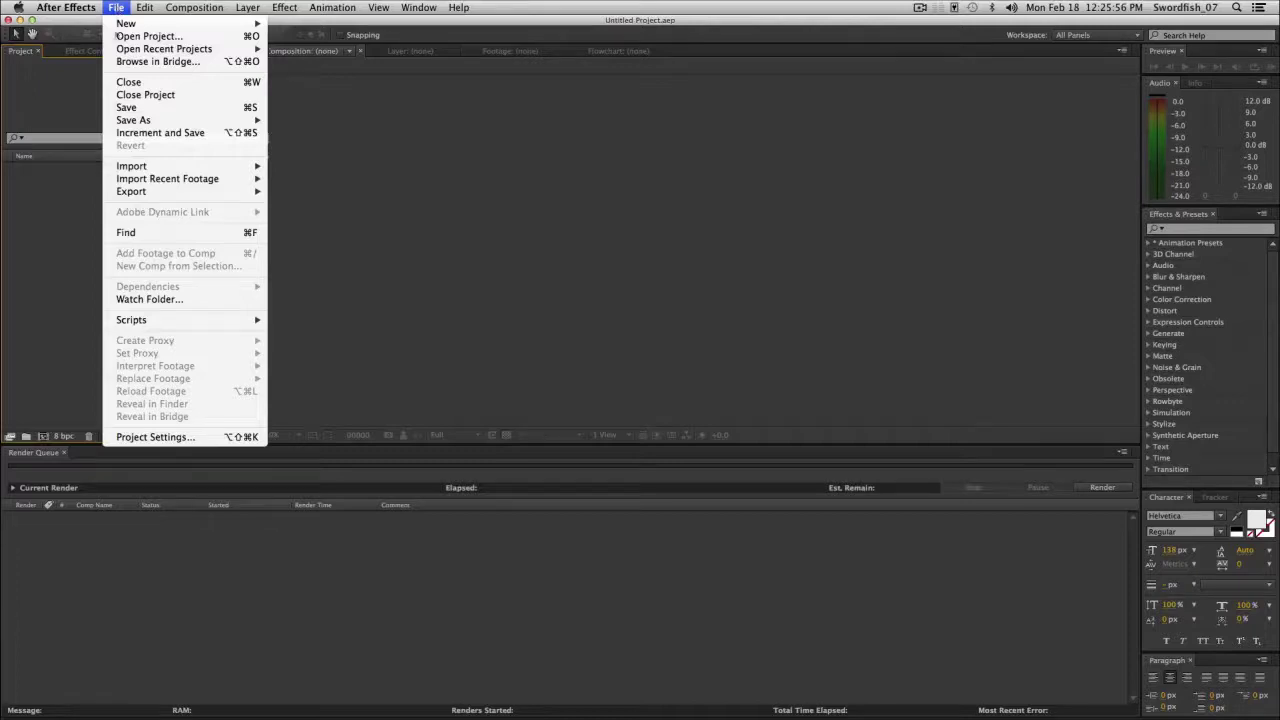
pyautogui.moveTo(180, 166)
pyautogui.click(302, 191)
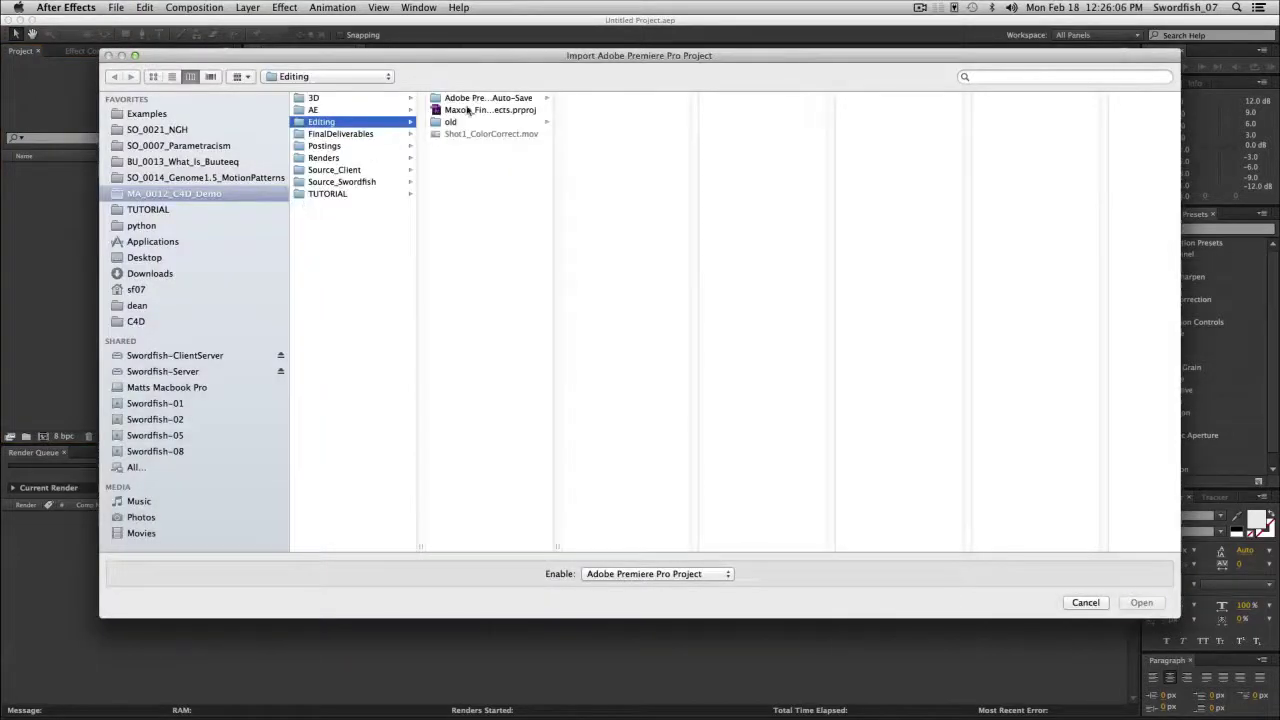
pyautogui.doubleClick(466, 110)
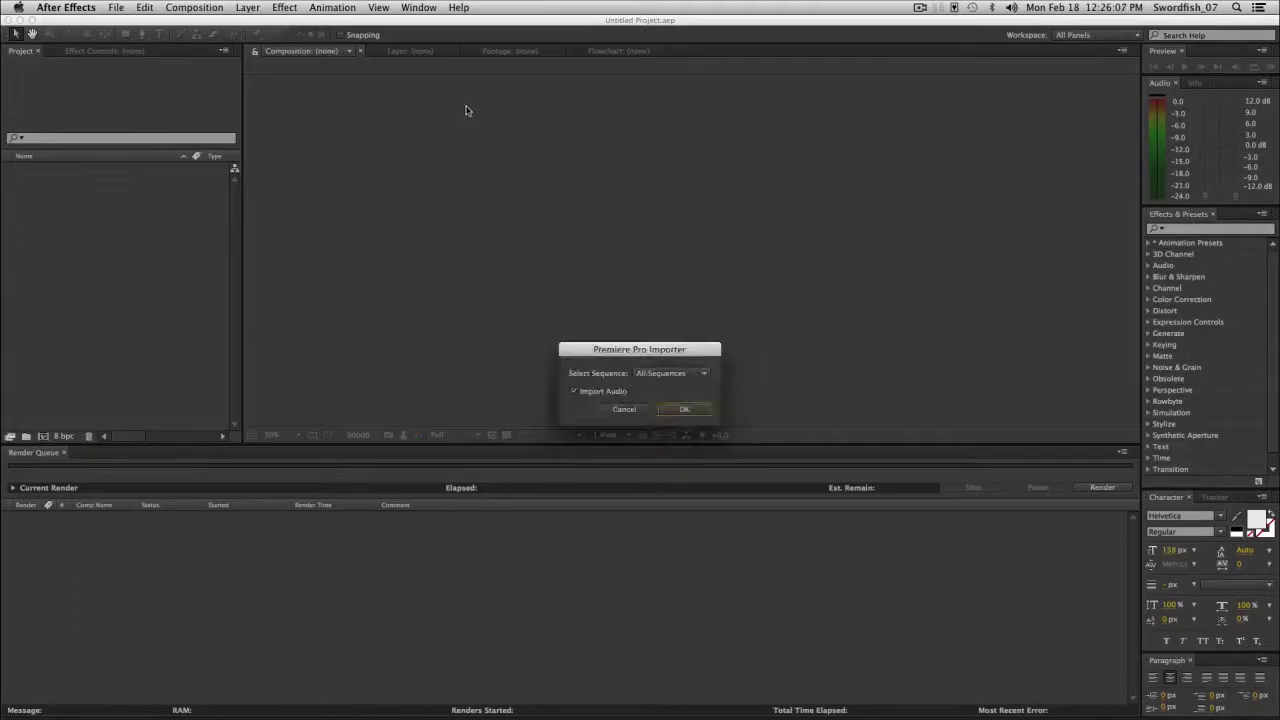
pyautogui.click(668, 374)
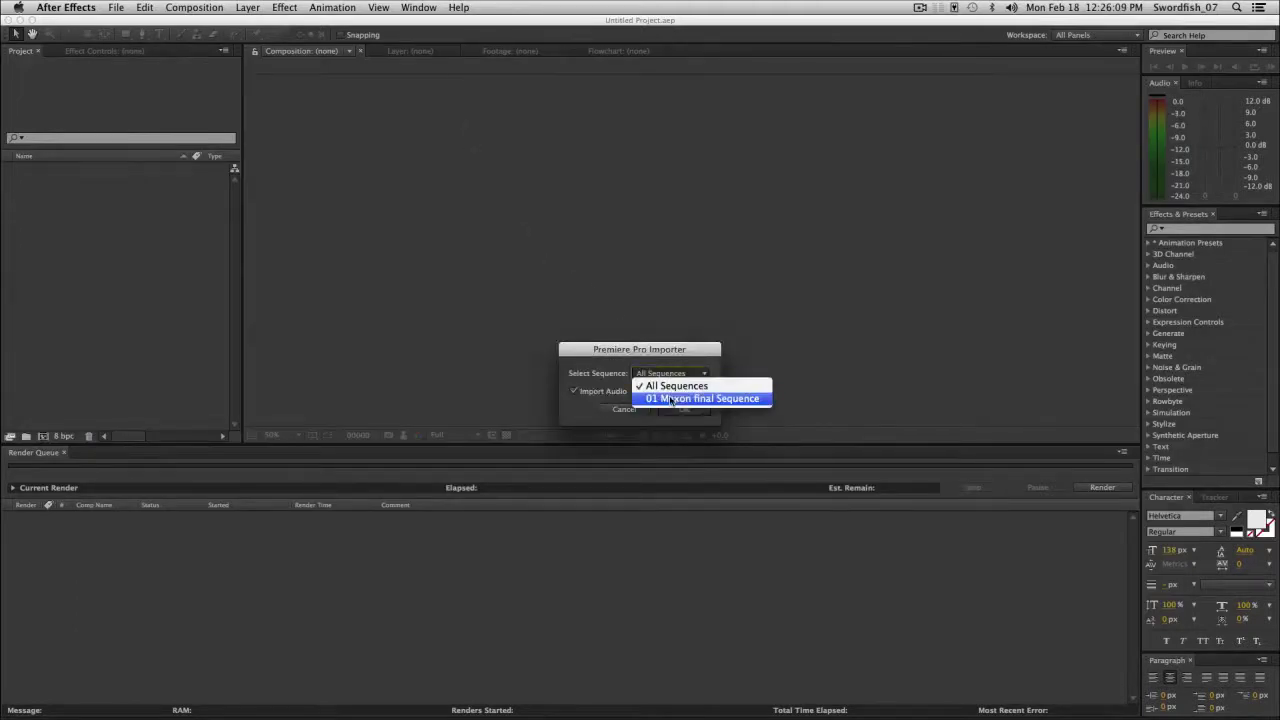
pyautogui.click(669, 400)
pyautogui.click(683, 409)
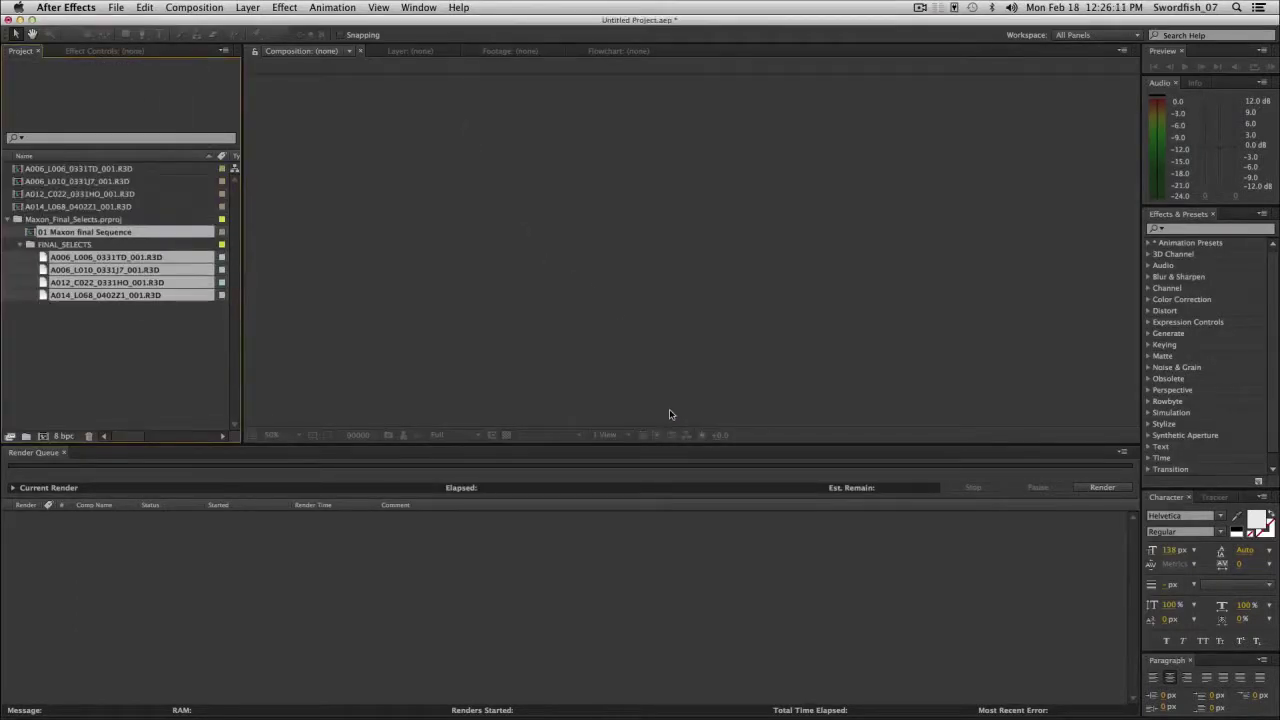
pyautogui.click(99, 354)
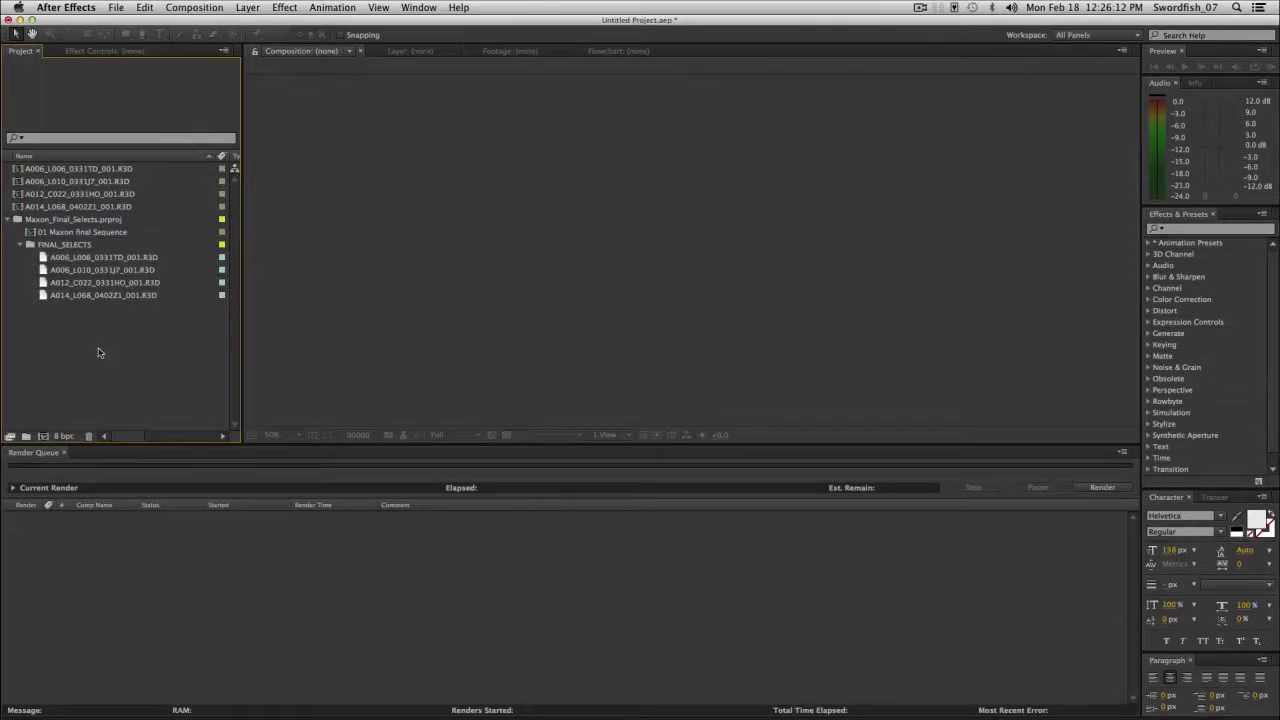
# Open the 01 Maxon final Sequence composition, set its preview resolution to Quarter and move to frame 92.
pyautogui.doubleClick(69, 235)
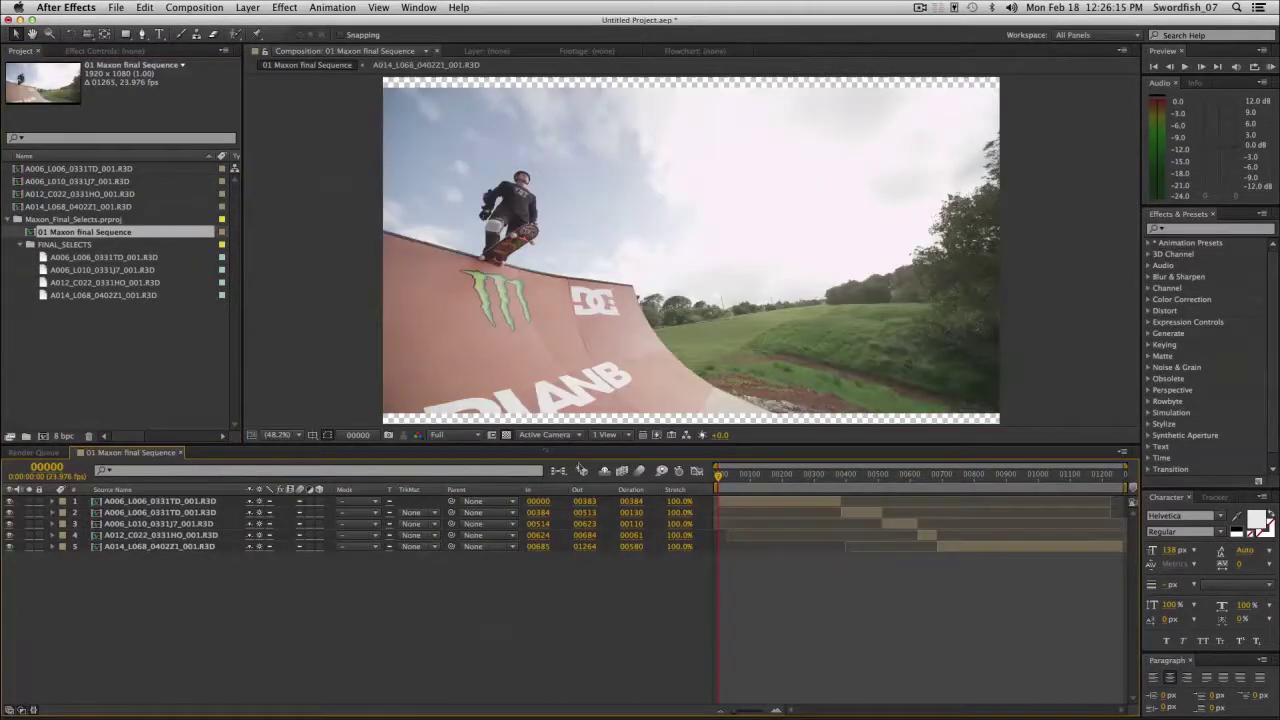
pyautogui.click(452, 435)
pyautogui.click(458, 506)
pyautogui.moveTo(745, 479); pyautogui.dragTo(746, 524)
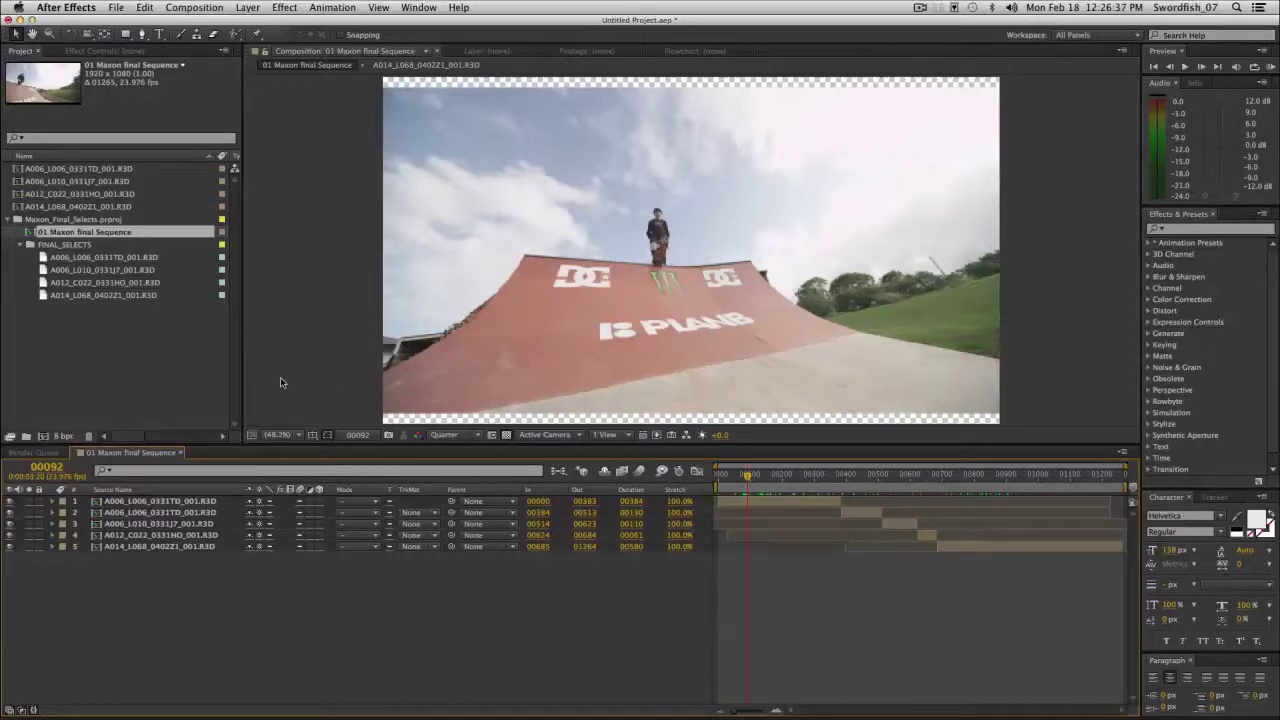
# In the RED source settings of A006_L006_0331TD_001.R3D, set FLUT to -0.9, Exposure to -0.28, Contrast to 0.37 and Saturation to 1.20.
pyautogui.click(43, 258)
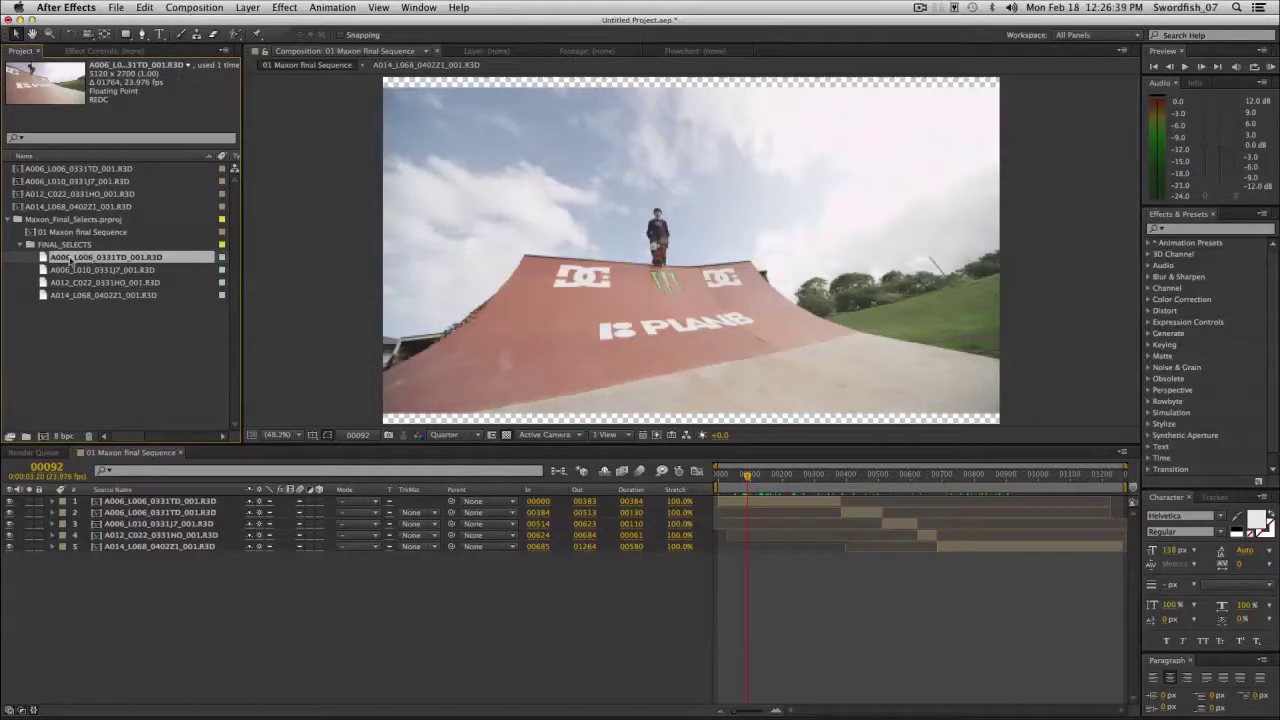
pyautogui.click(10, 436)
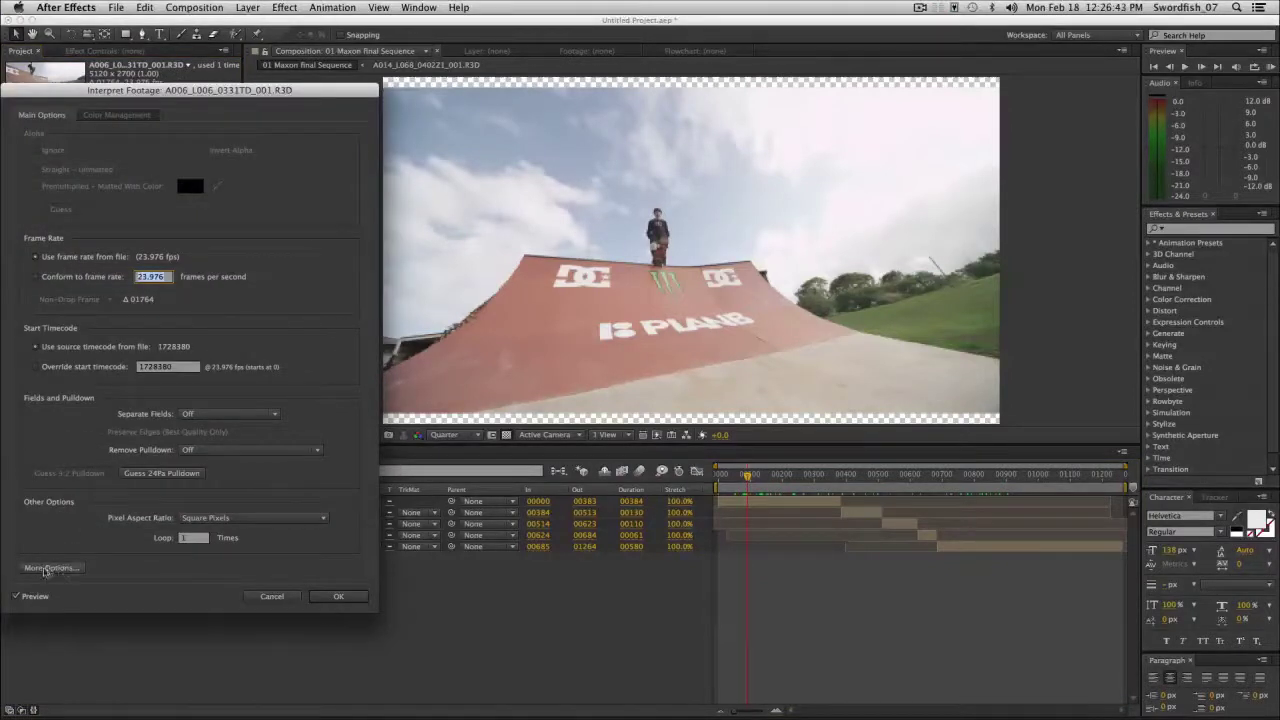
pyautogui.click(52, 568)
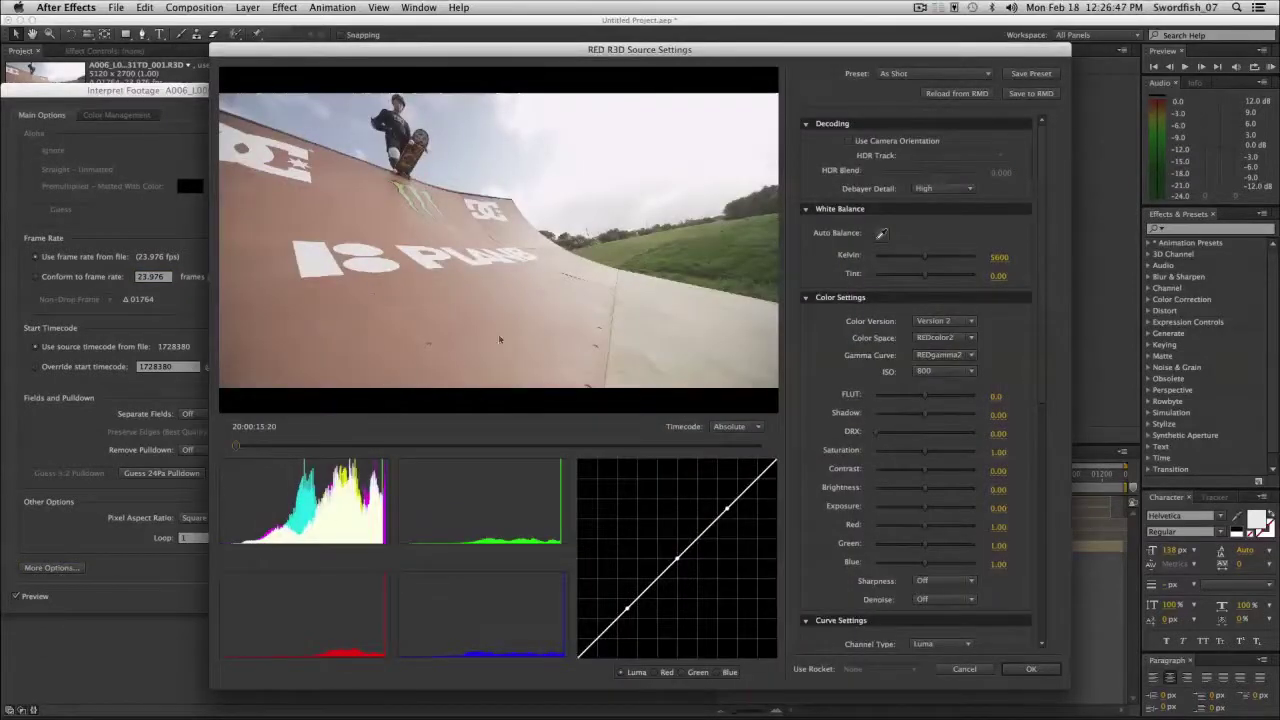
pyautogui.moveTo(237, 442); pyautogui.dragTo(419, 446)
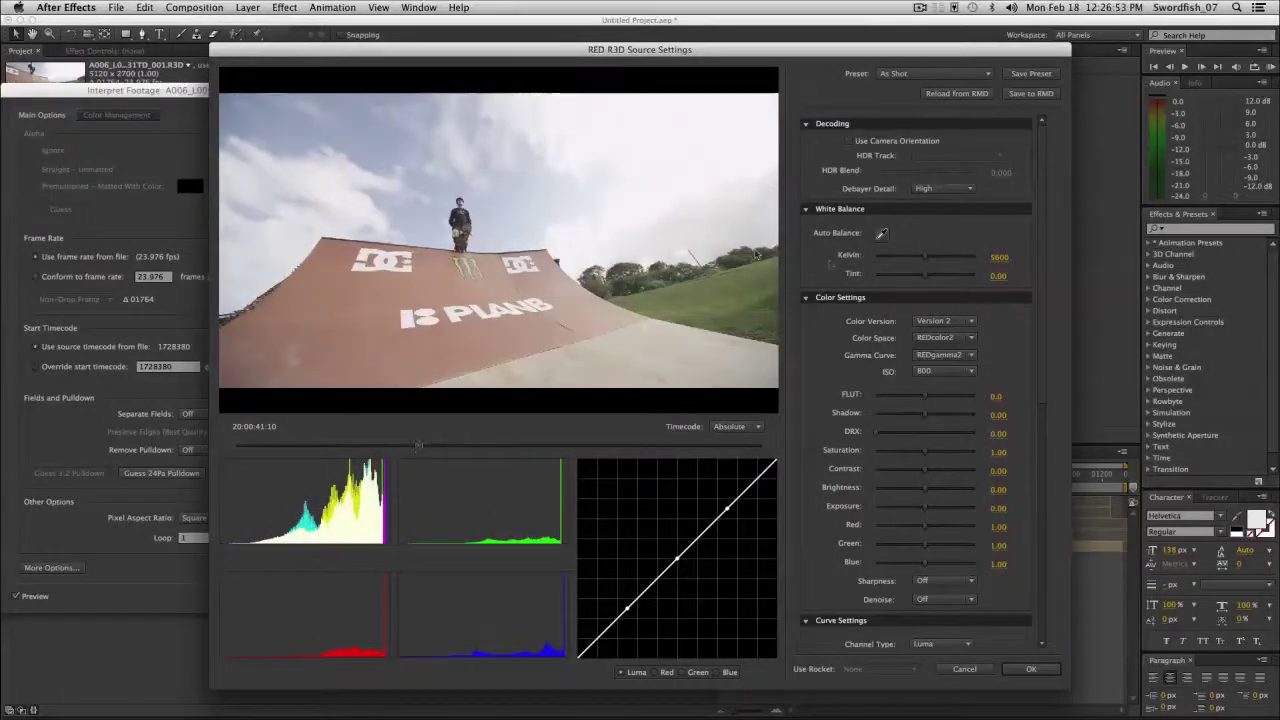
pyautogui.moveTo(924, 400); pyautogui.dragTo(921, 403)
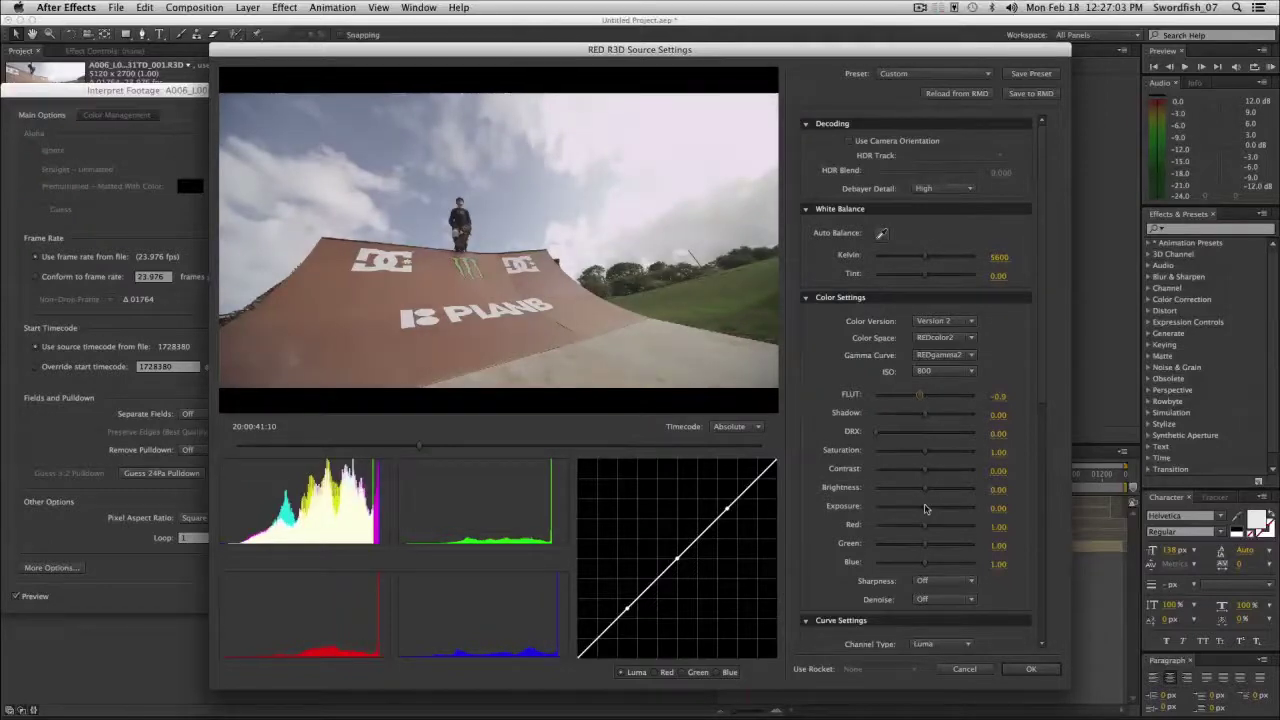
pyautogui.moveTo(924, 509); pyautogui.dragTo(934, 456)
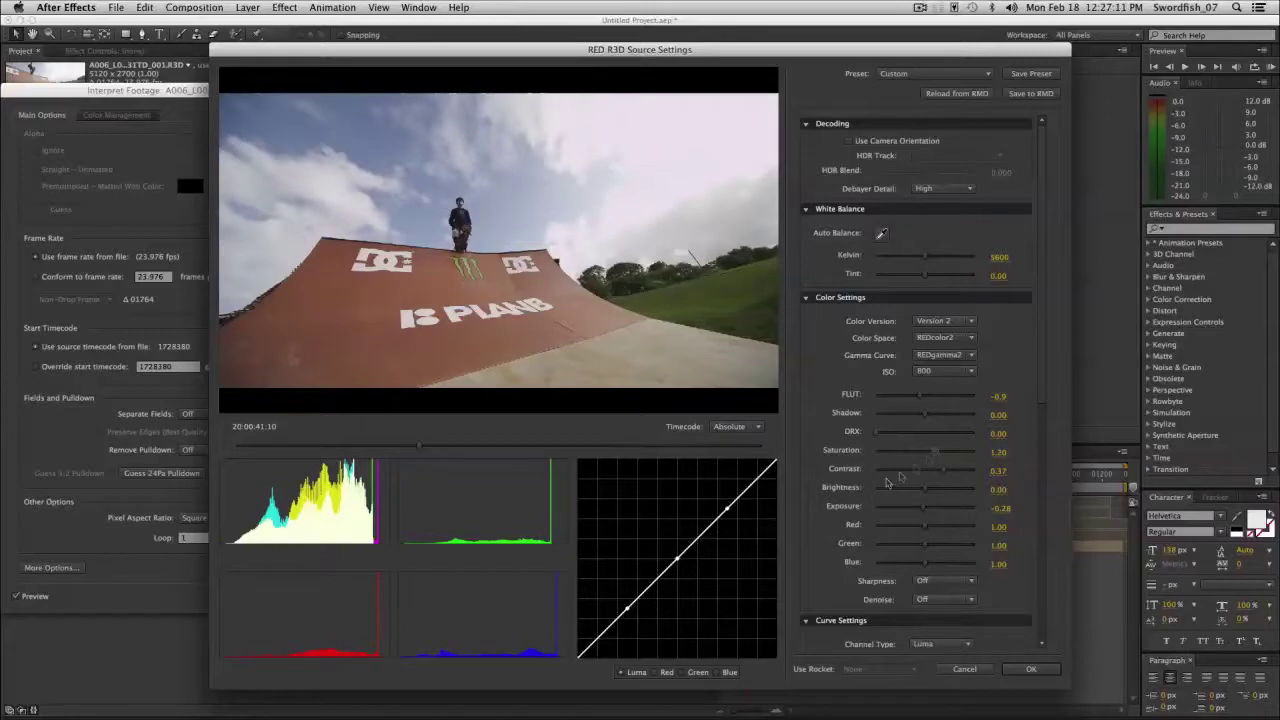
# Shape the luma curve into a gentle S with raised highlights and midtones and lowered shadows, and apply the RED source settings.
pyautogui.moveTo(728, 512); pyautogui.dragTo(715, 505)
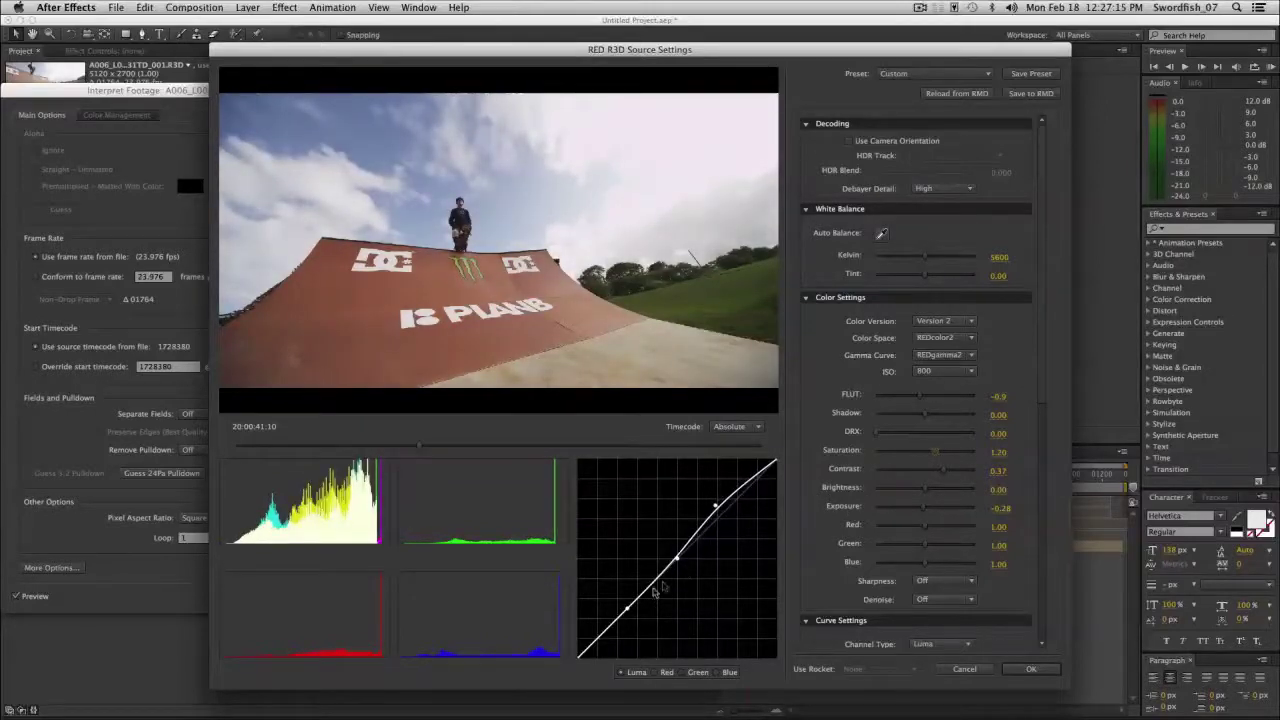
pyautogui.moveTo(630, 614); pyautogui.dragTo(633, 621)
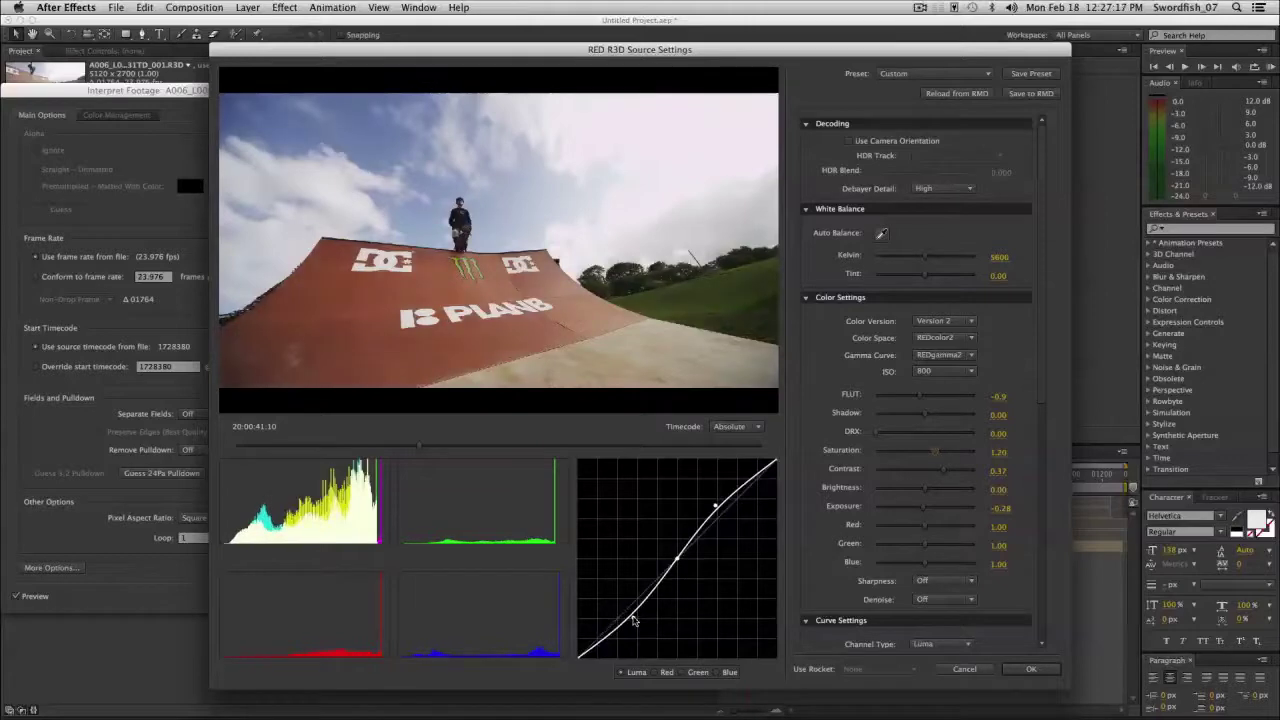
pyautogui.moveTo(675, 562); pyautogui.dragTo(670, 556)
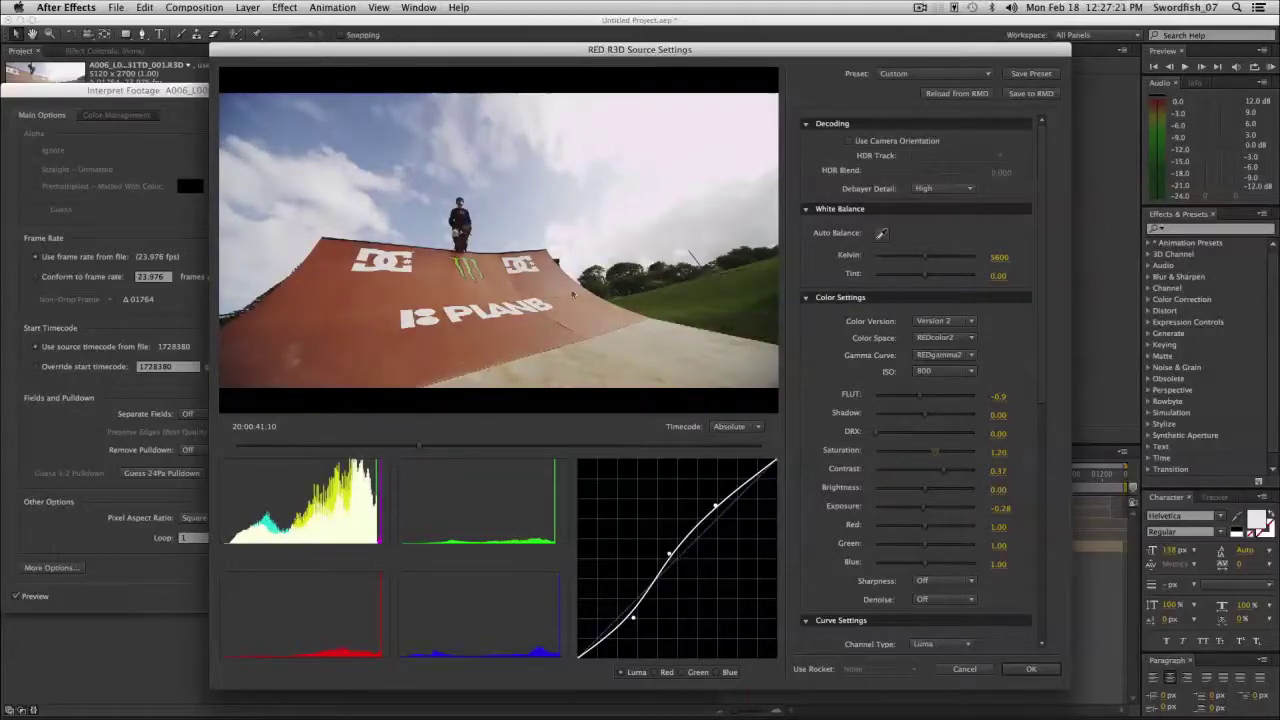
pyautogui.click(1044, 670)
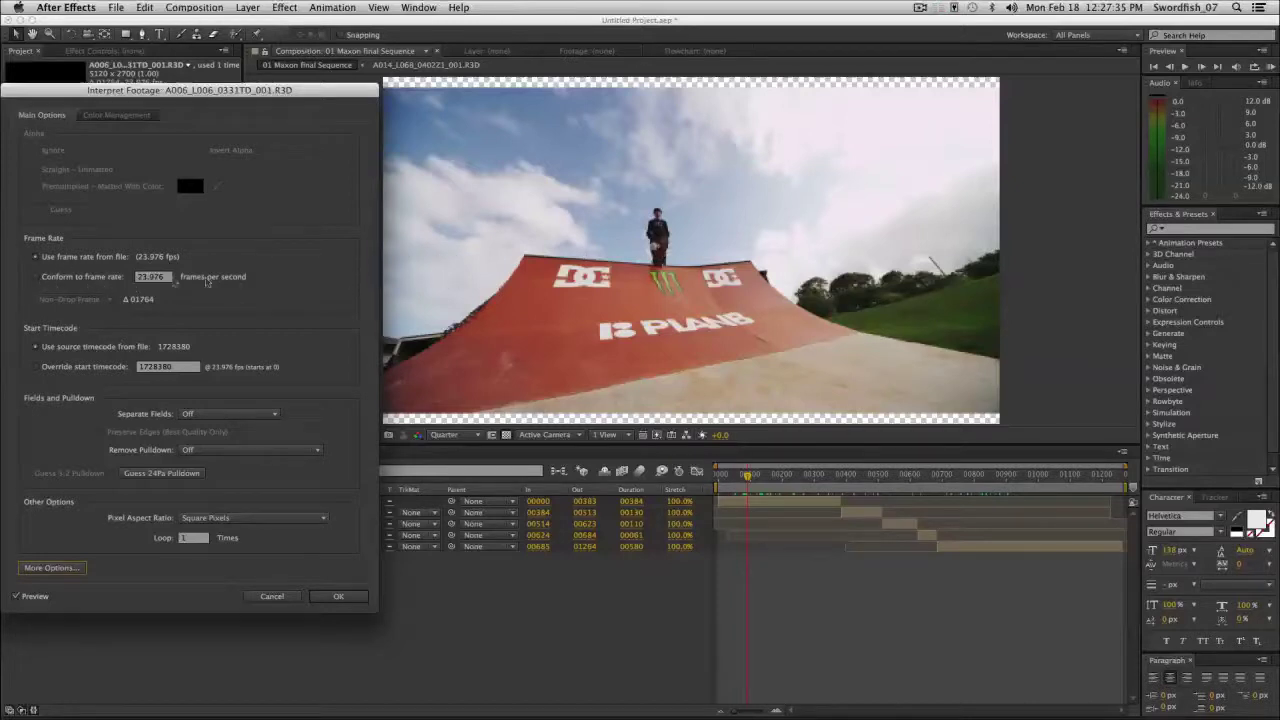
# Conform the A006_L006_0331TD_001.R3D footage to a frame rate of 24 frames per second.
pyautogui.click(50, 278)
pyautogui.click(120, 277)
pyautogui.write('24')
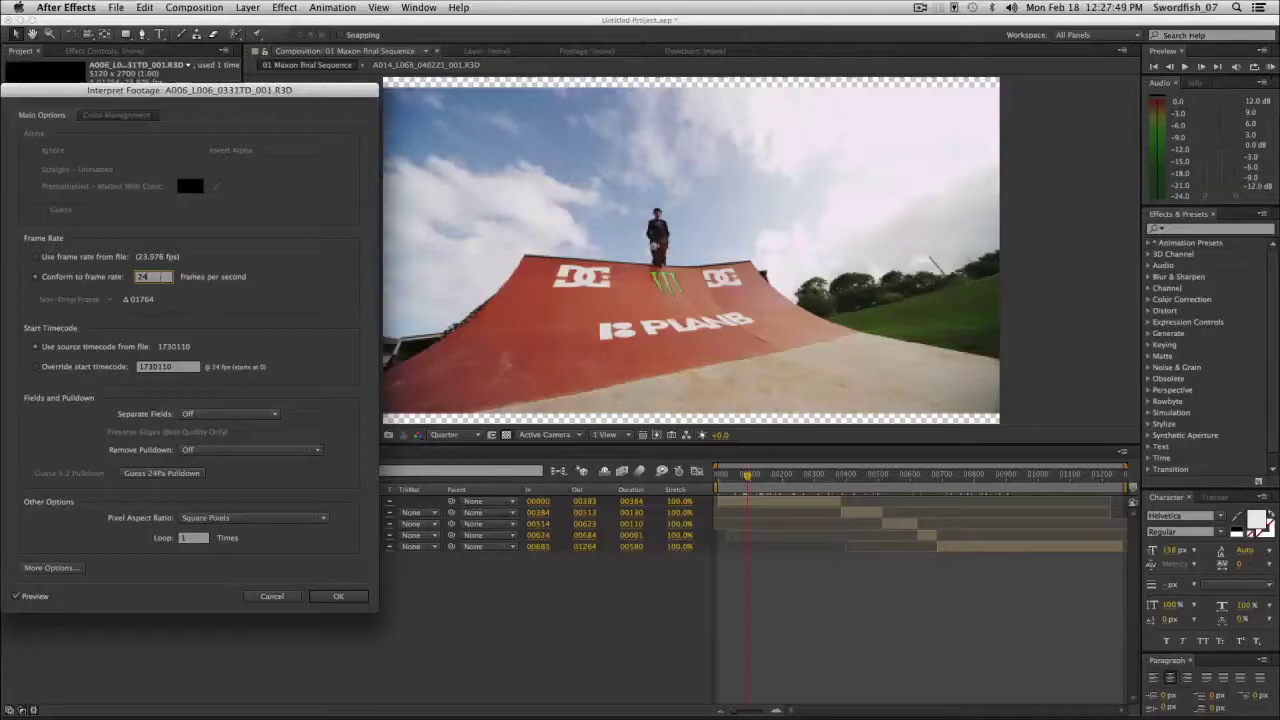
pyautogui.click(160, 282)
pyautogui.click(340, 596)
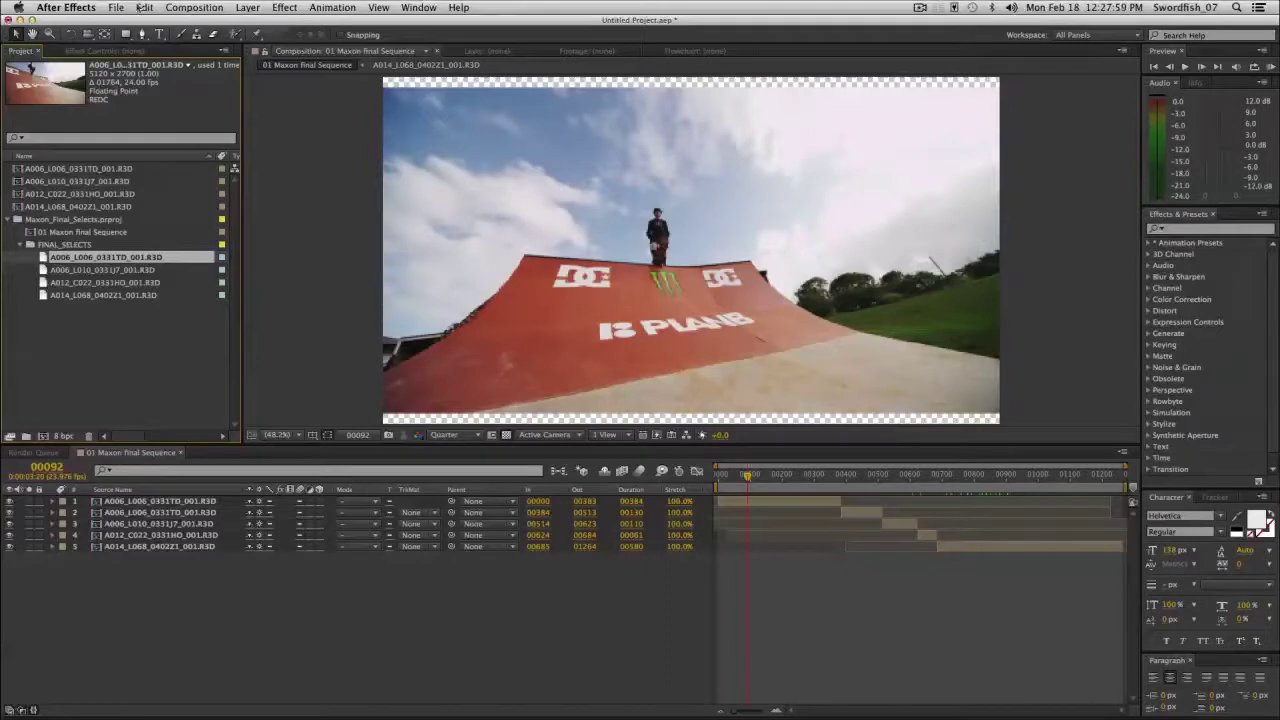
# Set the project's colour working space to sRGB IEC61966-2.1.
pyautogui.click(118, 8)
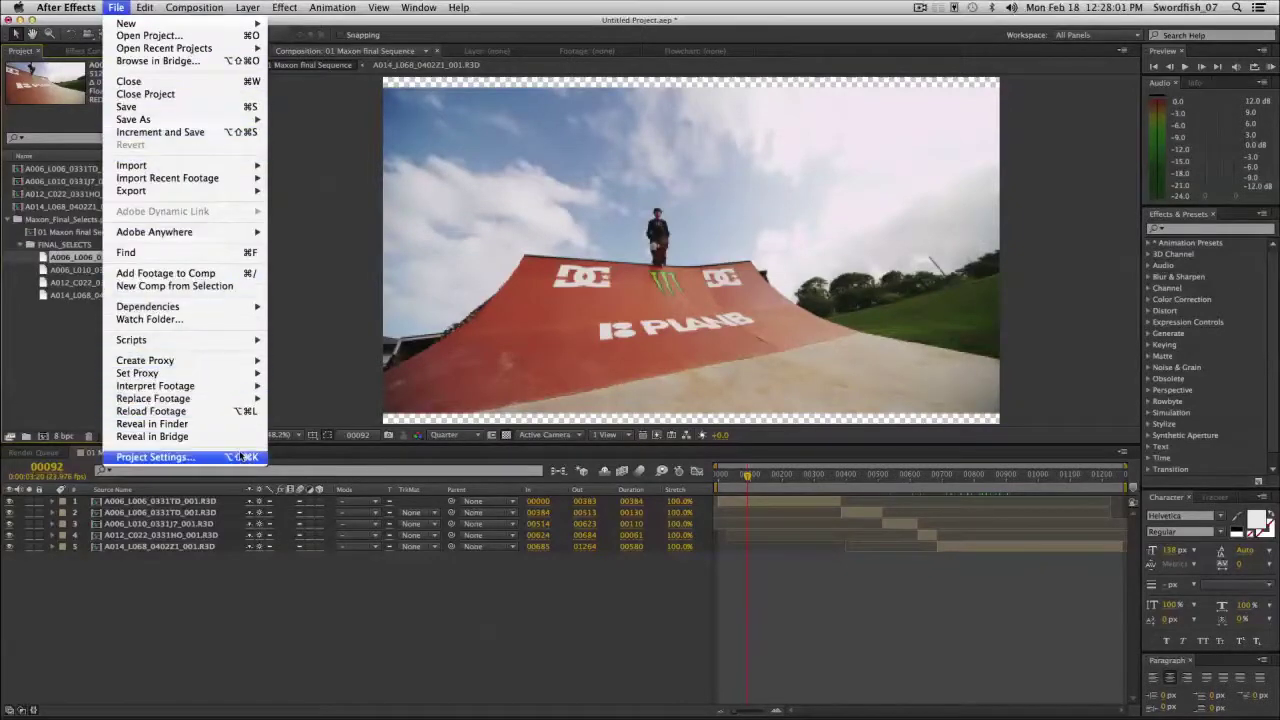
pyautogui.click(185, 458)
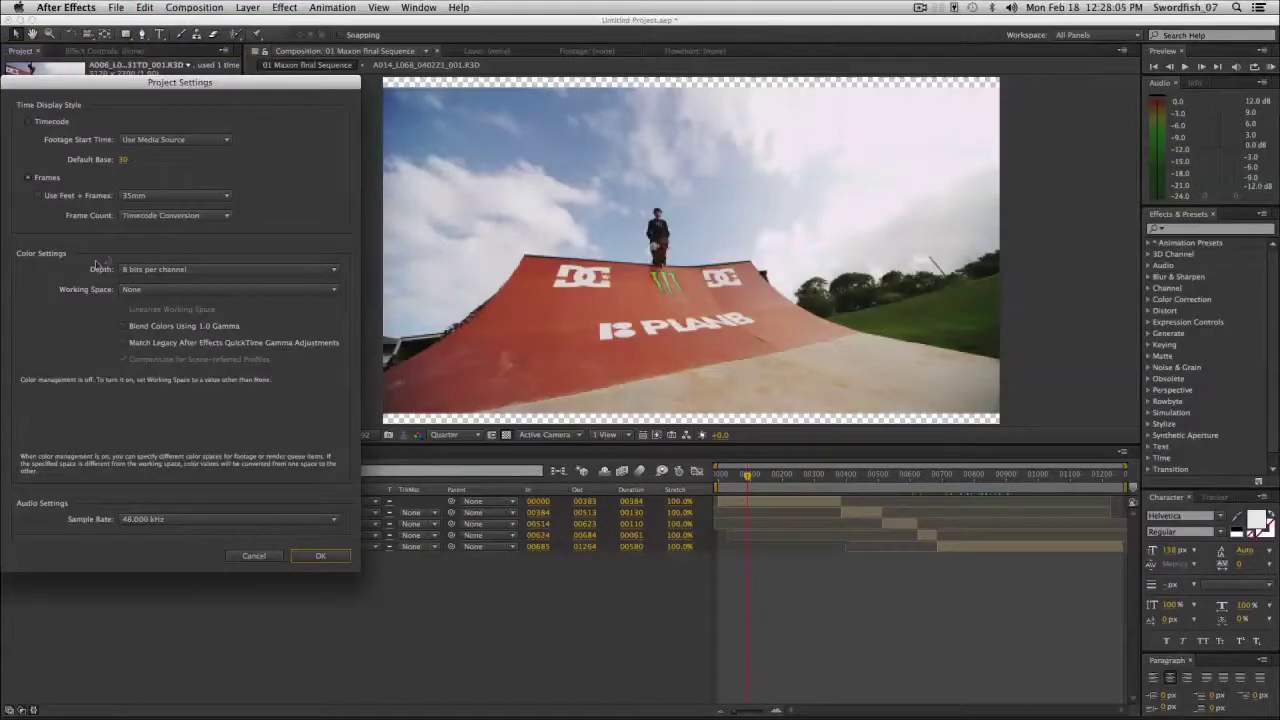
pyautogui.click(166, 290)
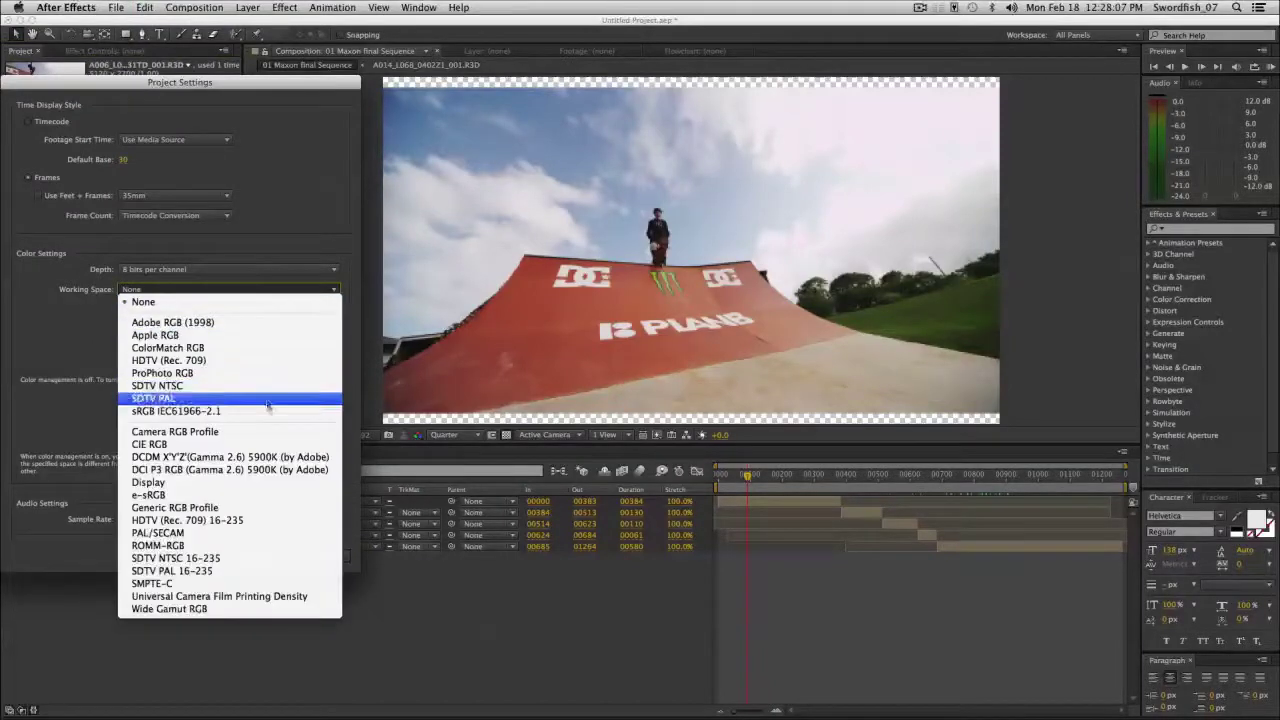
pyautogui.click(268, 410)
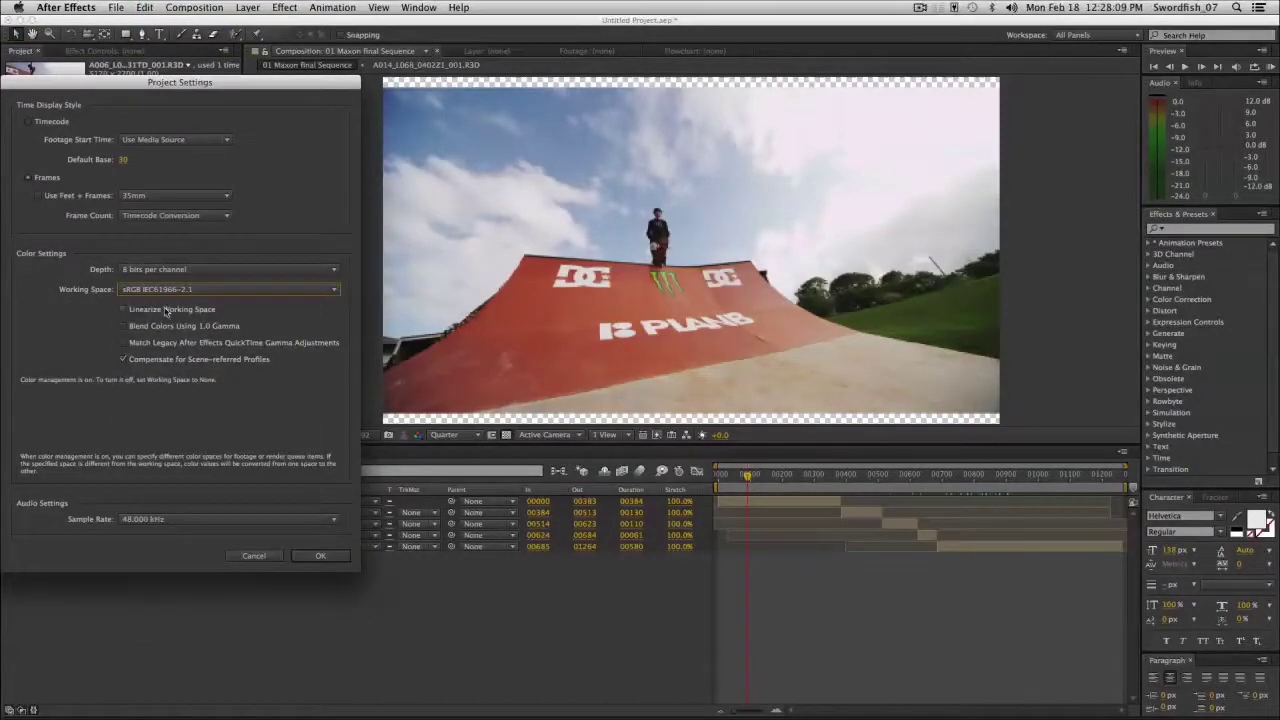
pyautogui.click(320, 557)
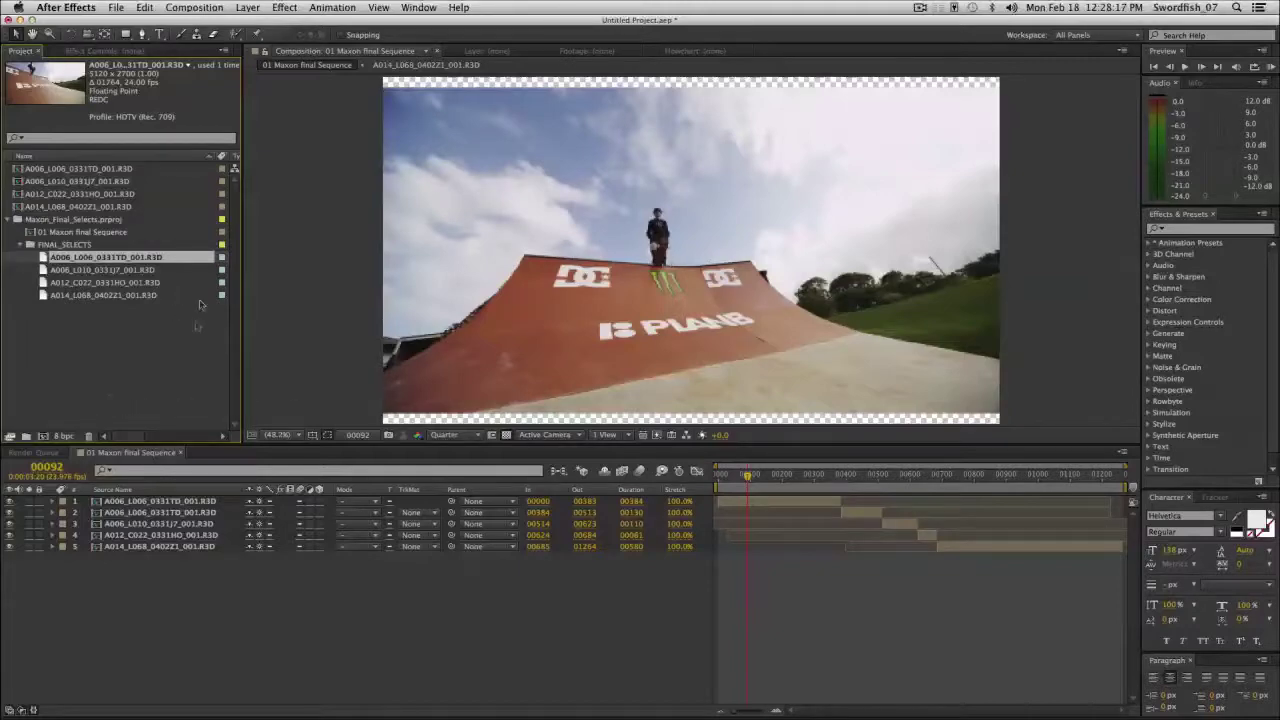
# Set the project's colour depth to 16 bits per channel.
pyautogui.click(116, 7)
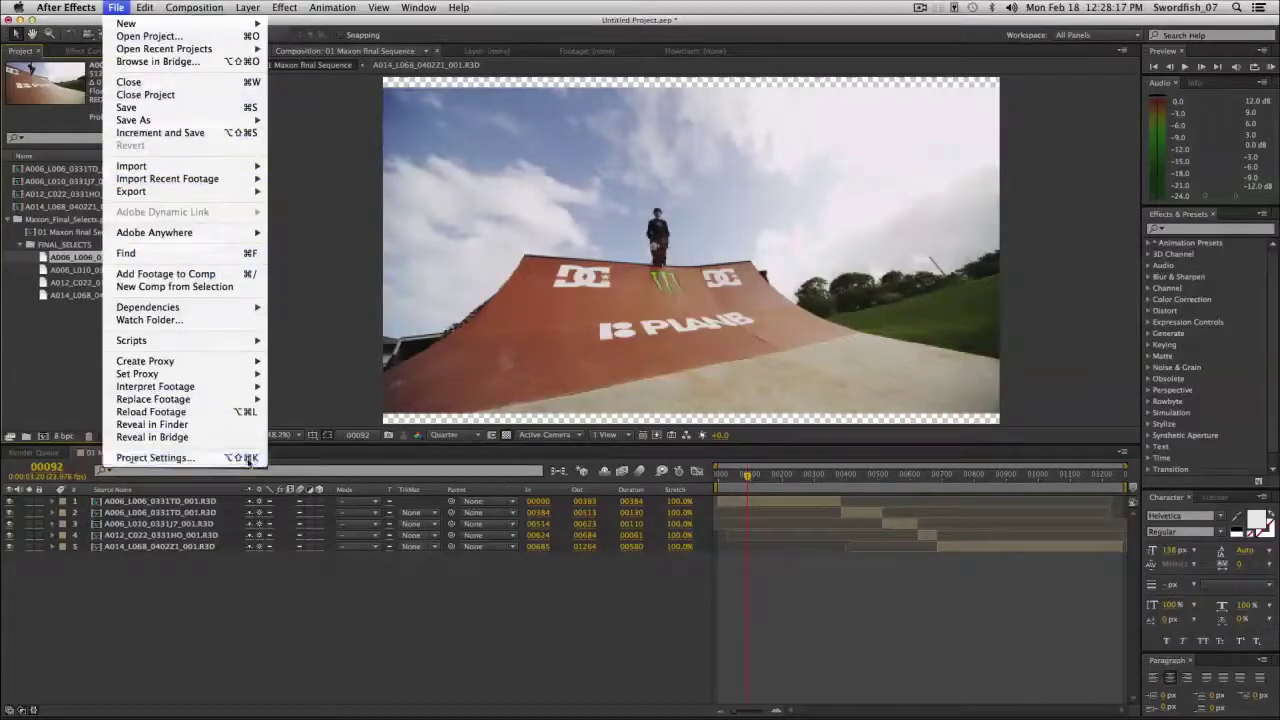
pyautogui.click(180, 461)
pyautogui.click(197, 271)
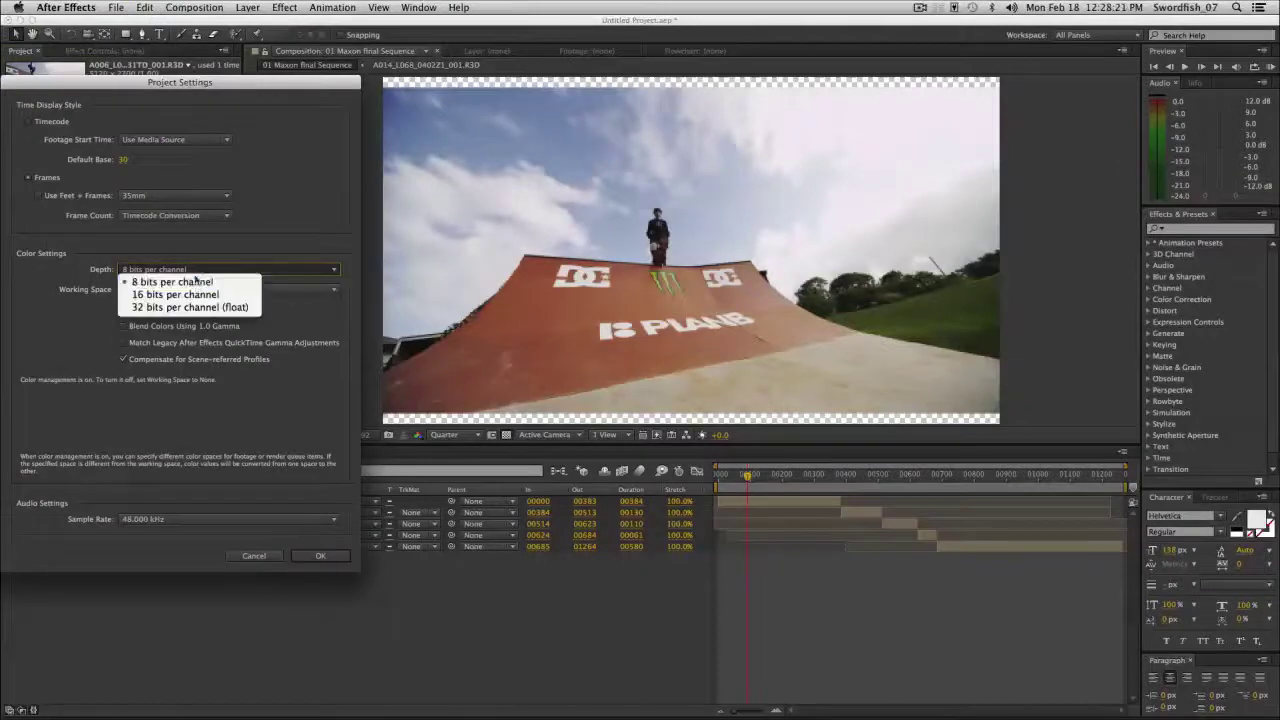
pyautogui.click(196, 295)
pyautogui.click(327, 554)
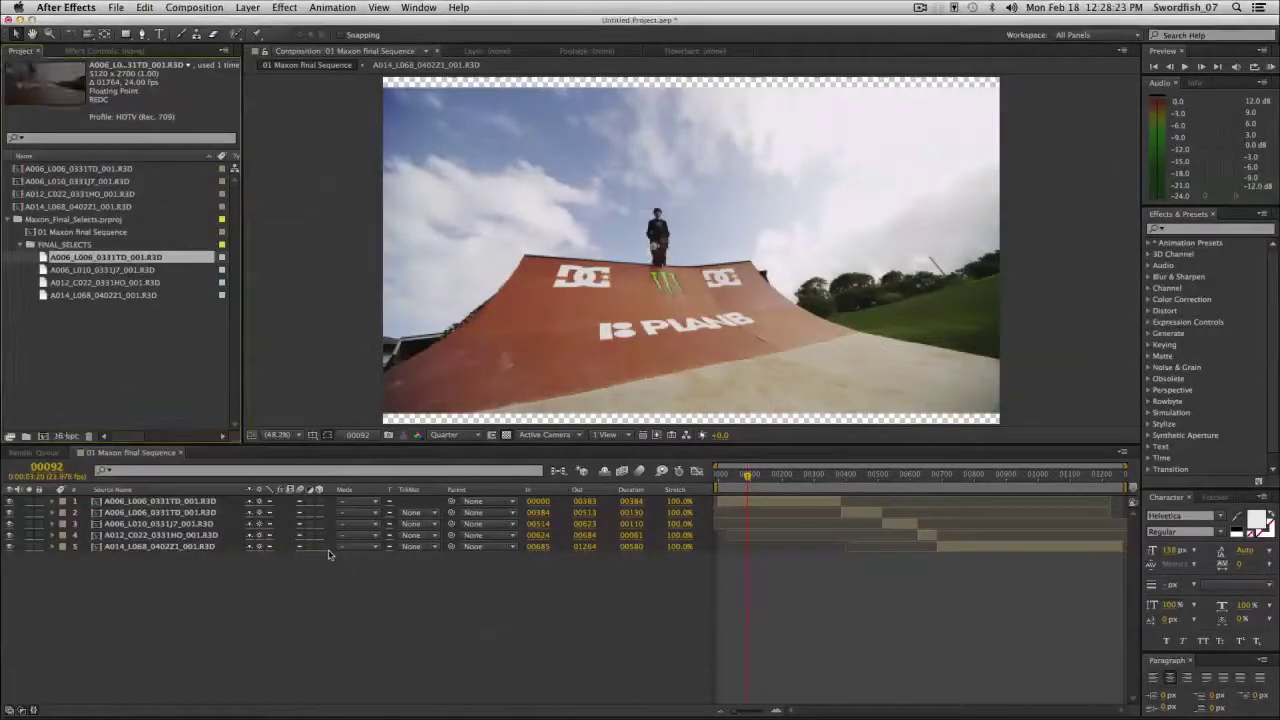
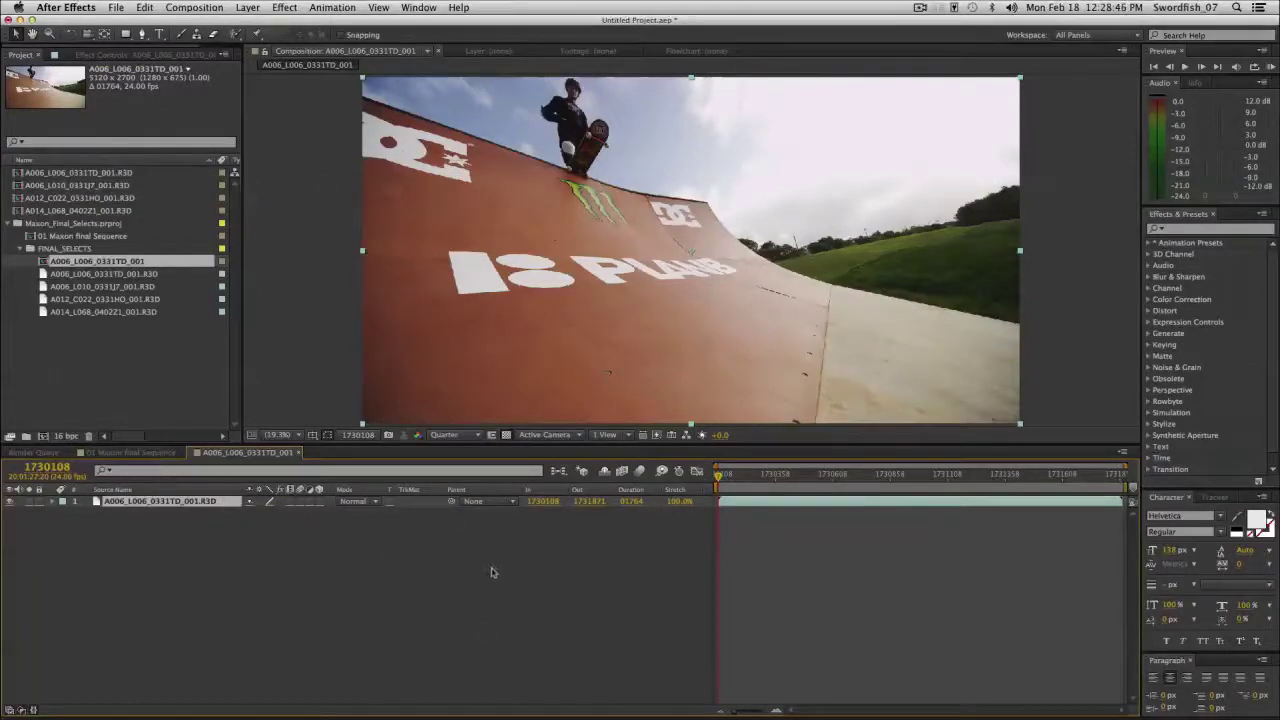
# Add the A006_L006_0331TD_001 composition to the render queue and set its QuickTime output's video codec to PNG.
pyautogui.click(226, 8)
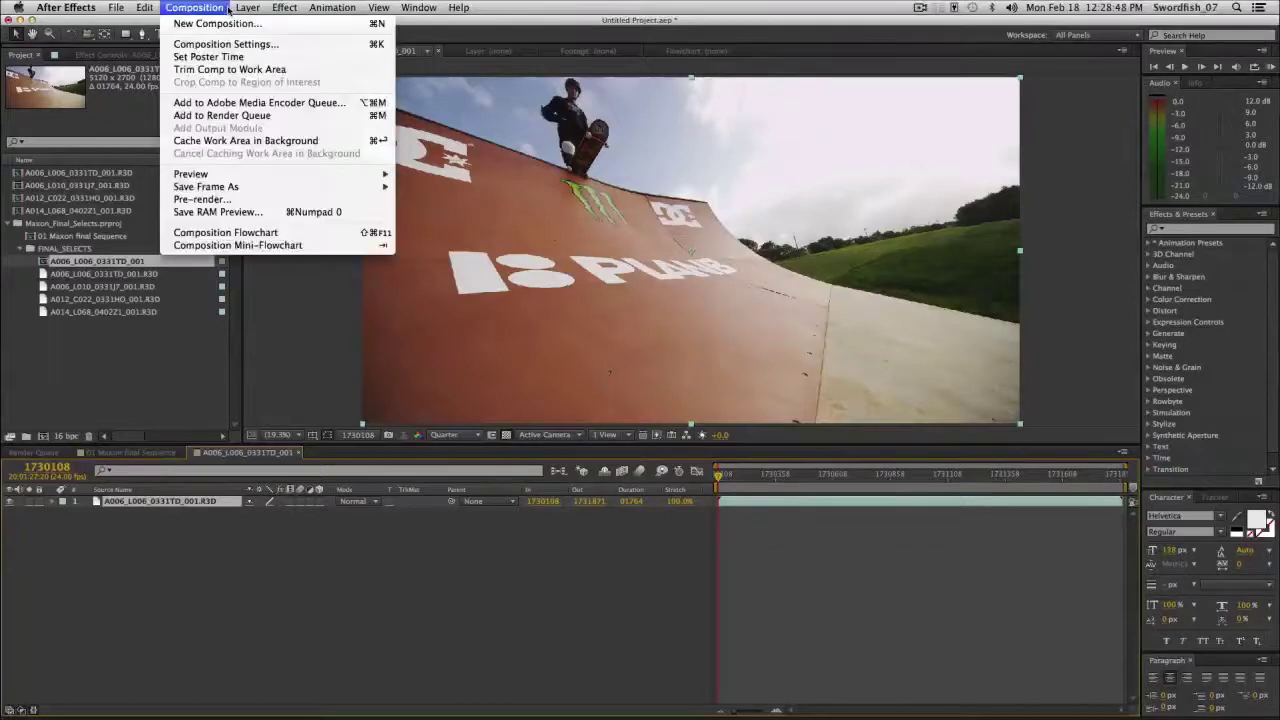
pyautogui.click(222, 116)
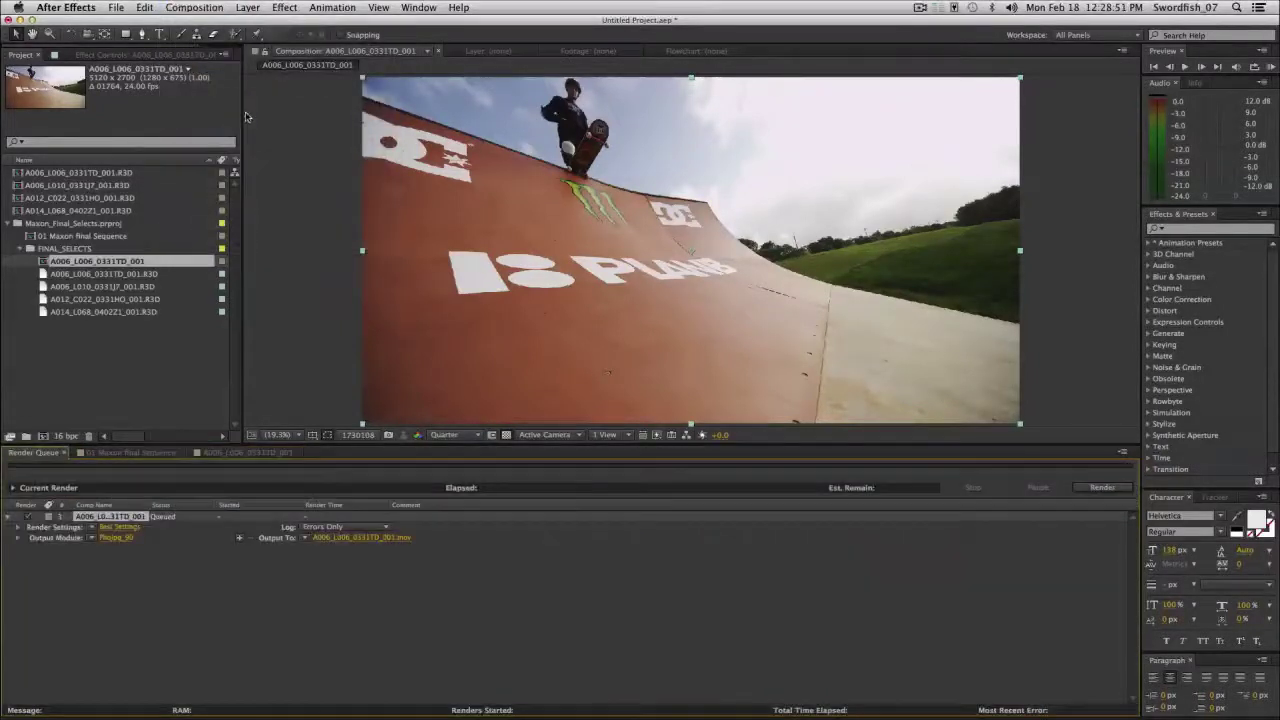
pyautogui.click(118, 538)
pyautogui.click(326, 206)
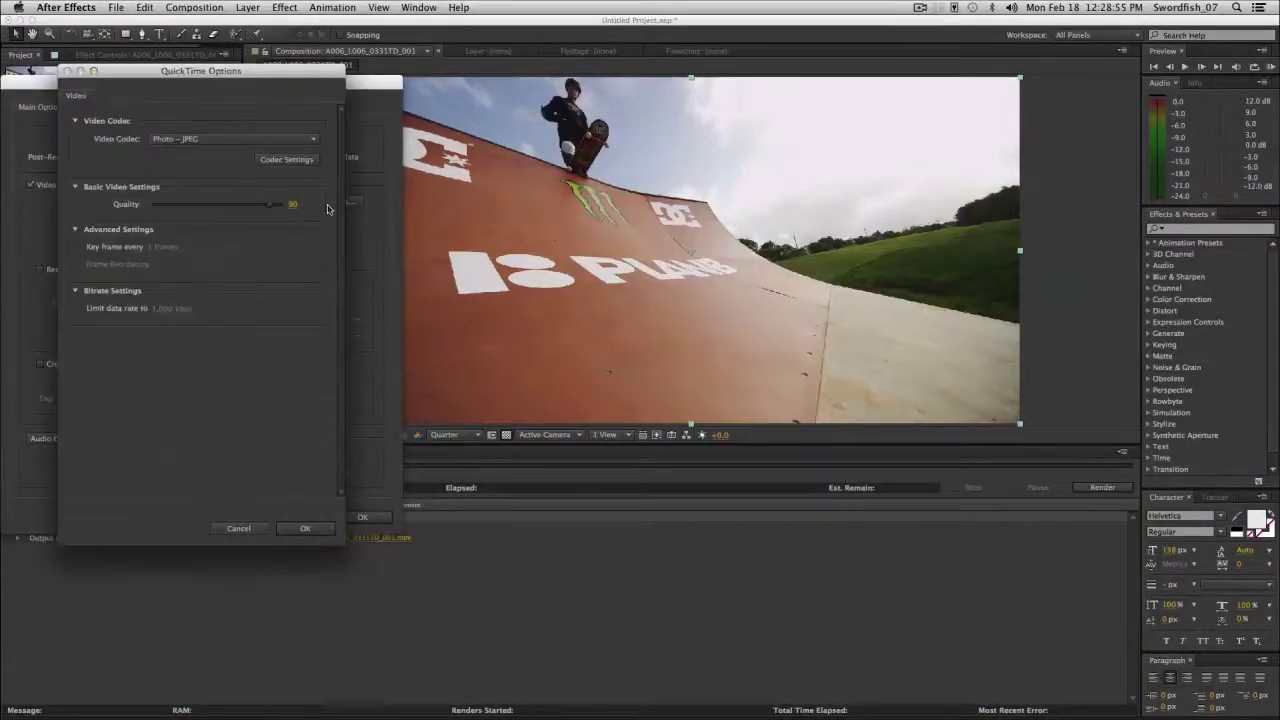
pyautogui.click(256, 141)
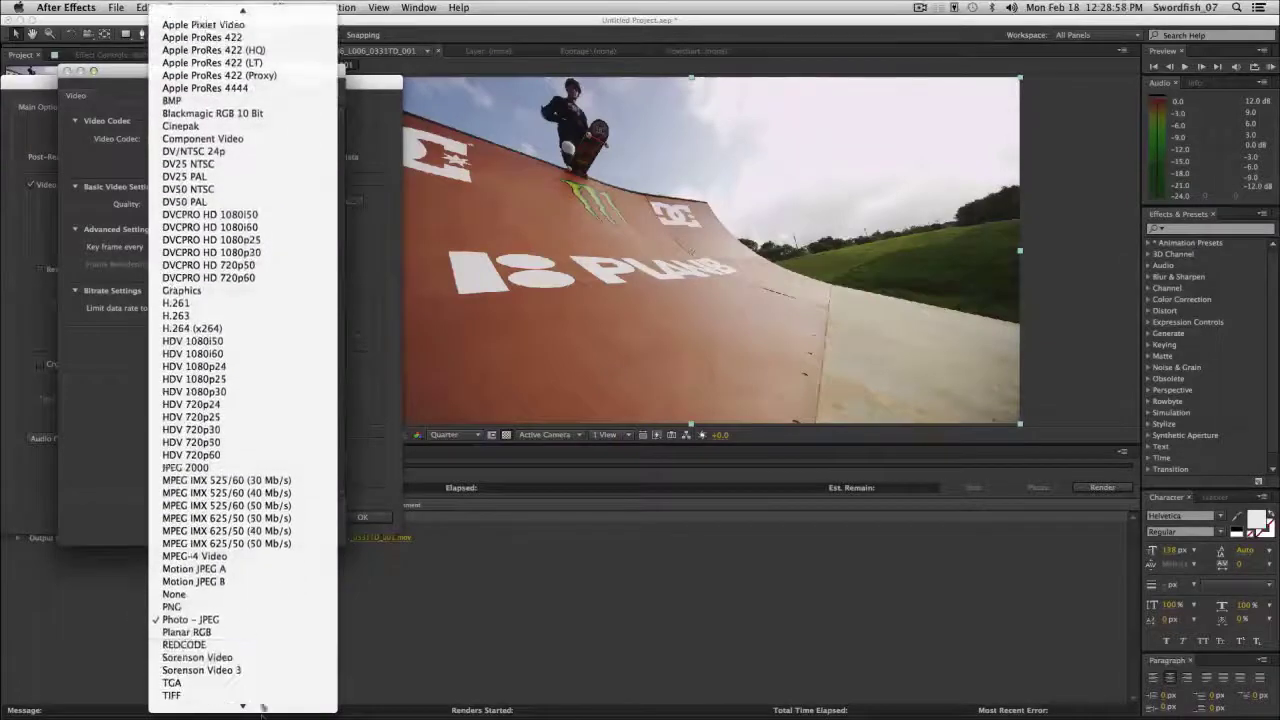
pyautogui.click(250, 594)
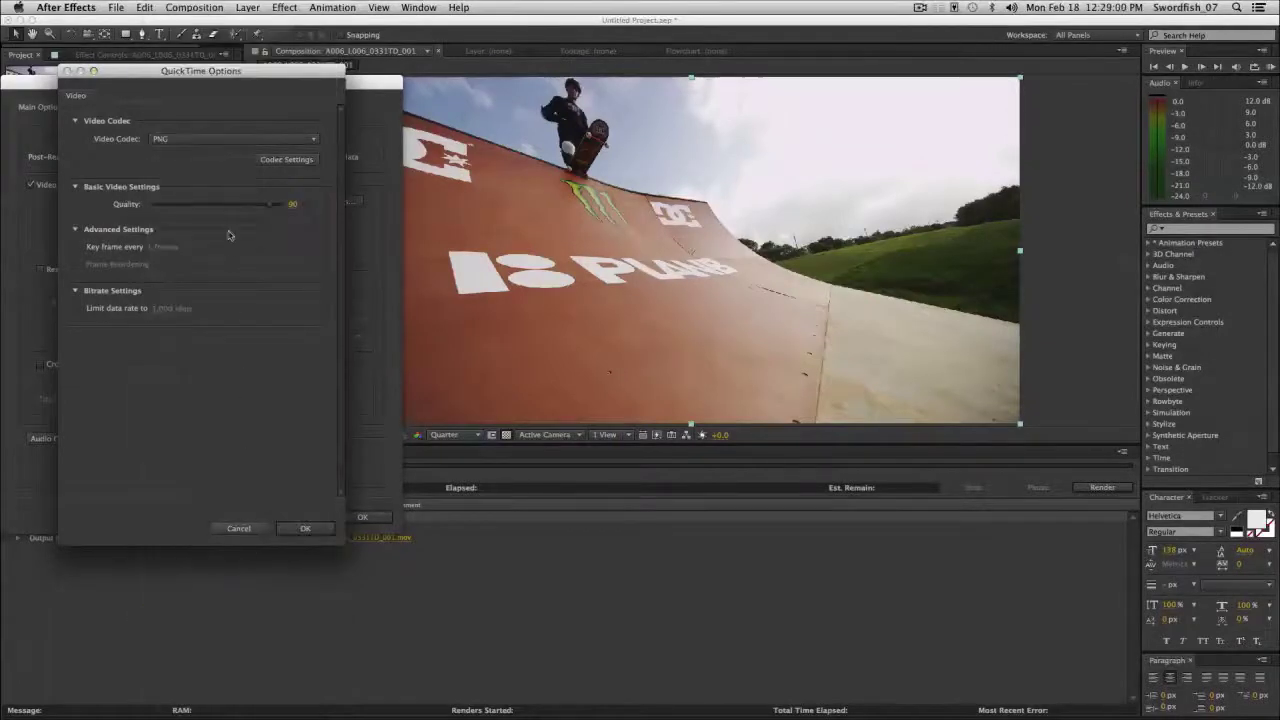
# Set the PNG codec quality to 100, keep the depth at Millions of Colors, and apply the output module settings.
pyautogui.click(292, 204)
pyautogui.write('1')
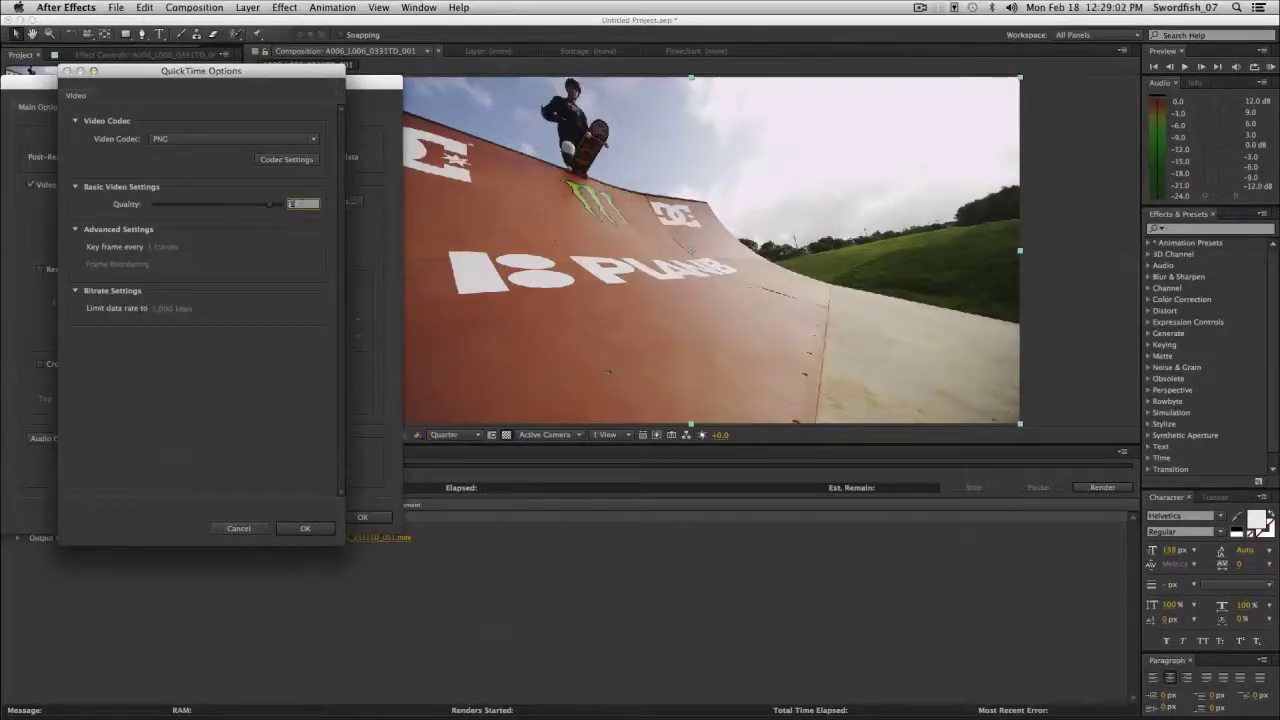
pyautogui.write('00')
pyautogui.press('Tab')
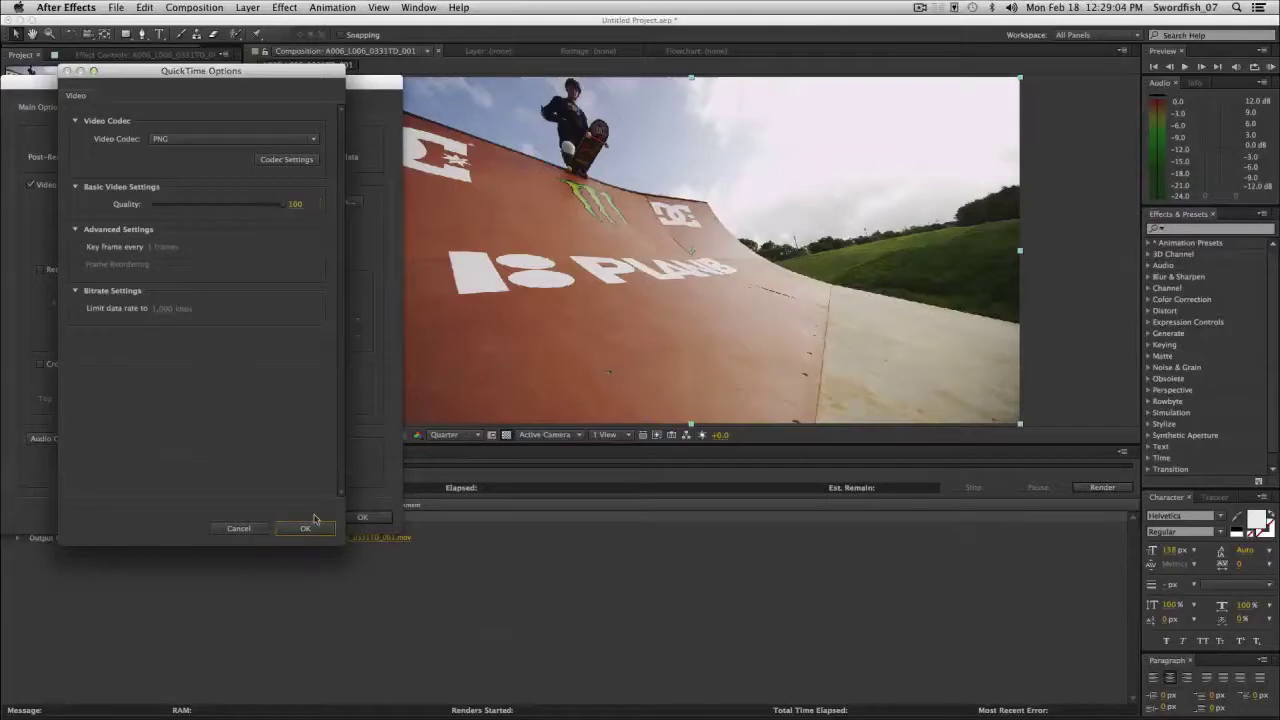
pyautogui.click(310, 526)
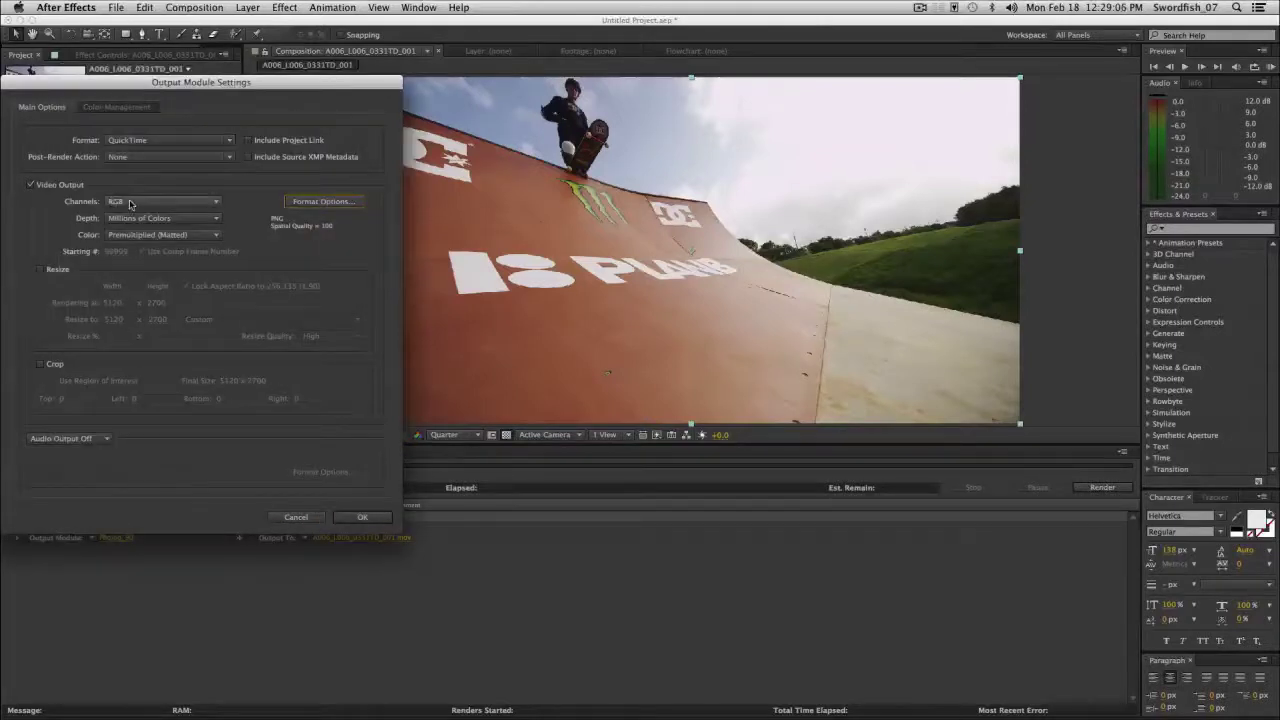
pyautogui.click(176, 219)
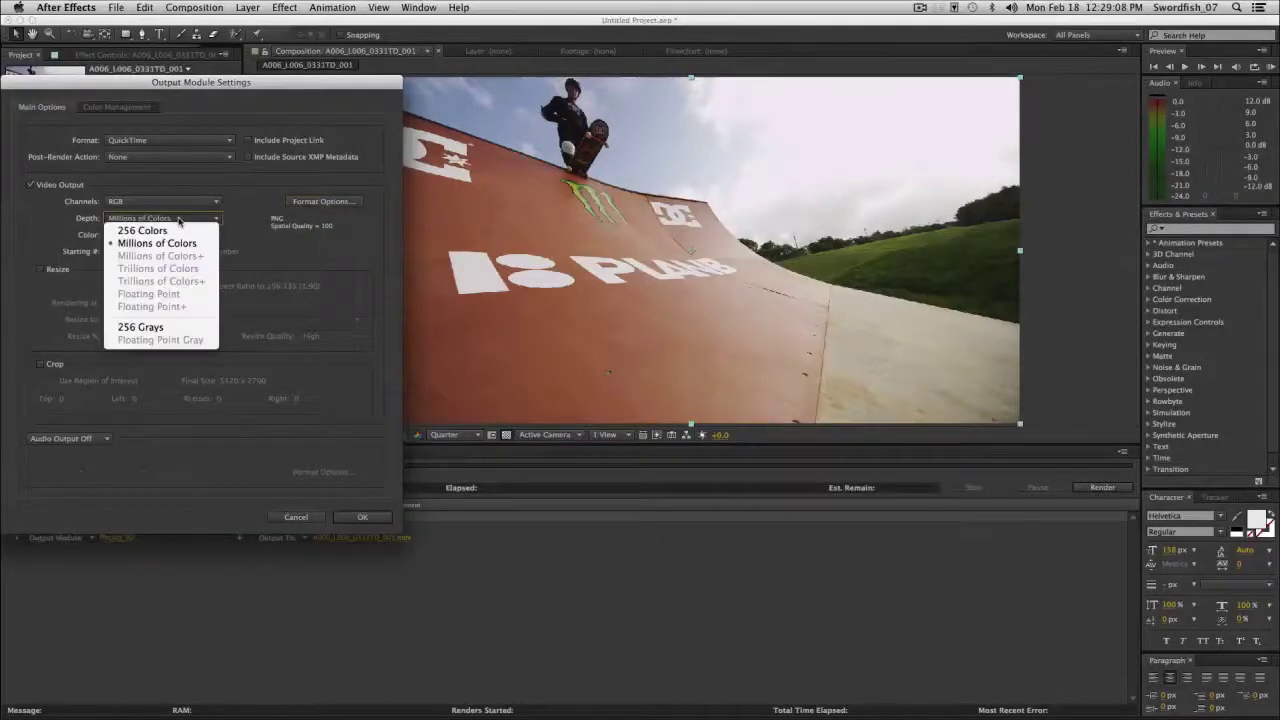
pyautogui.click(178, 220)
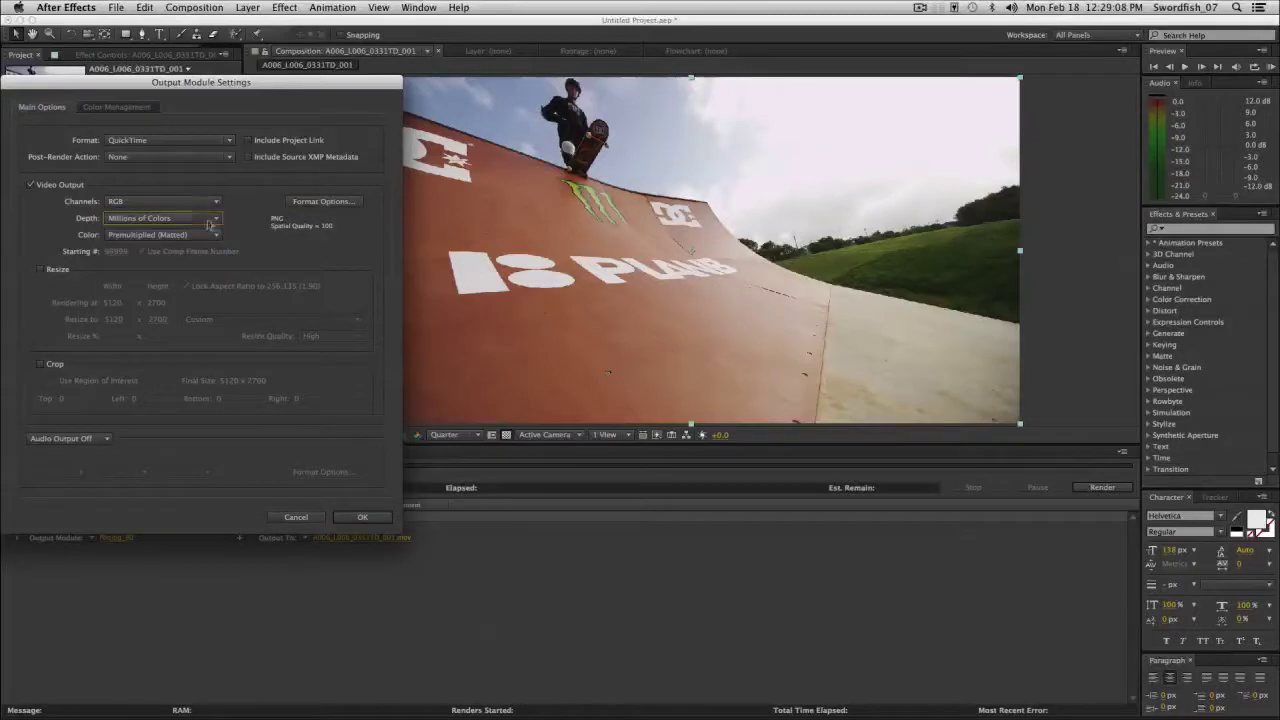
pyautogui.click(356, 517)
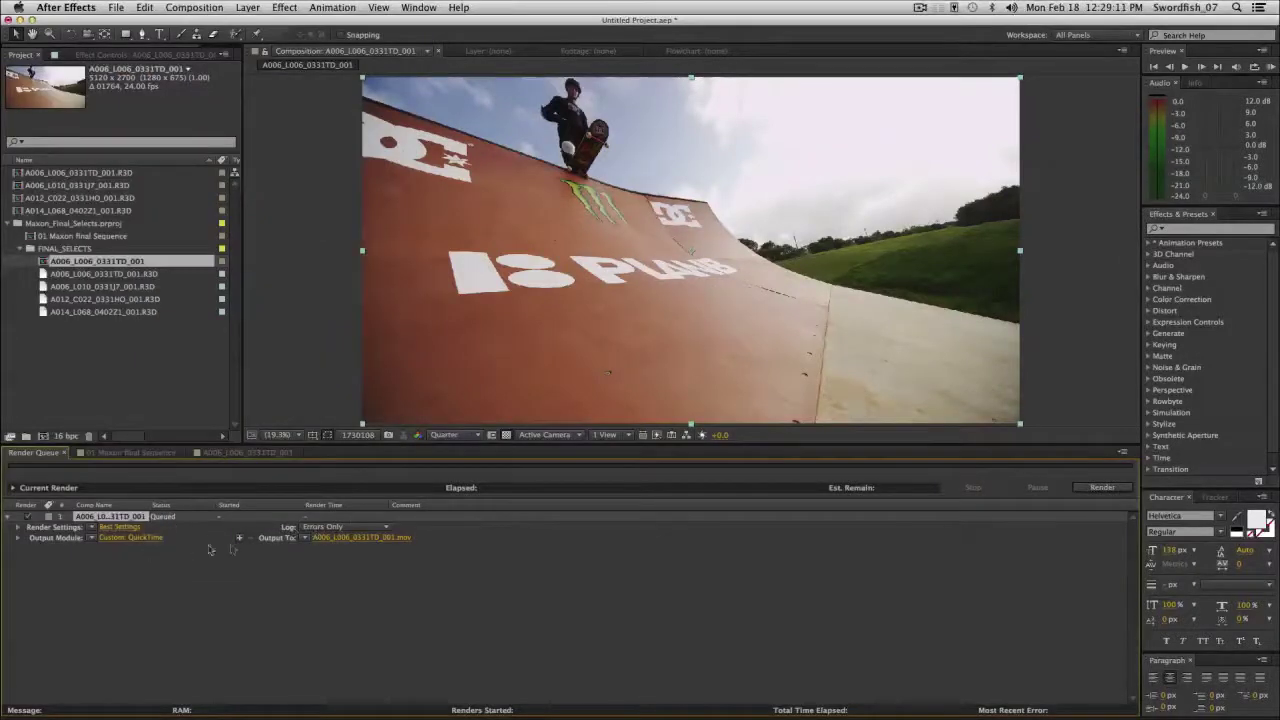
# Set the render's output file to Shot01_Transcode in the TUTORIAL02 folder, replacing the existing movie.
pyautogui.click(338, 538)
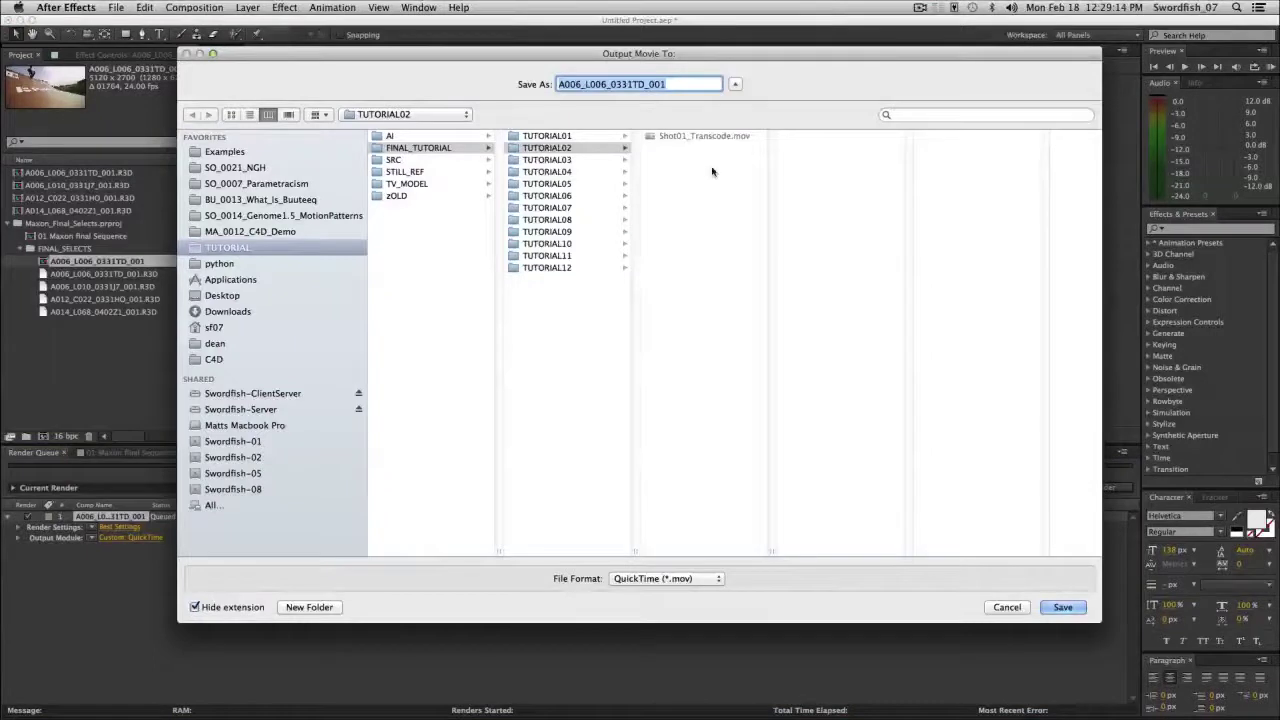
pyautogui.click(669, 137)
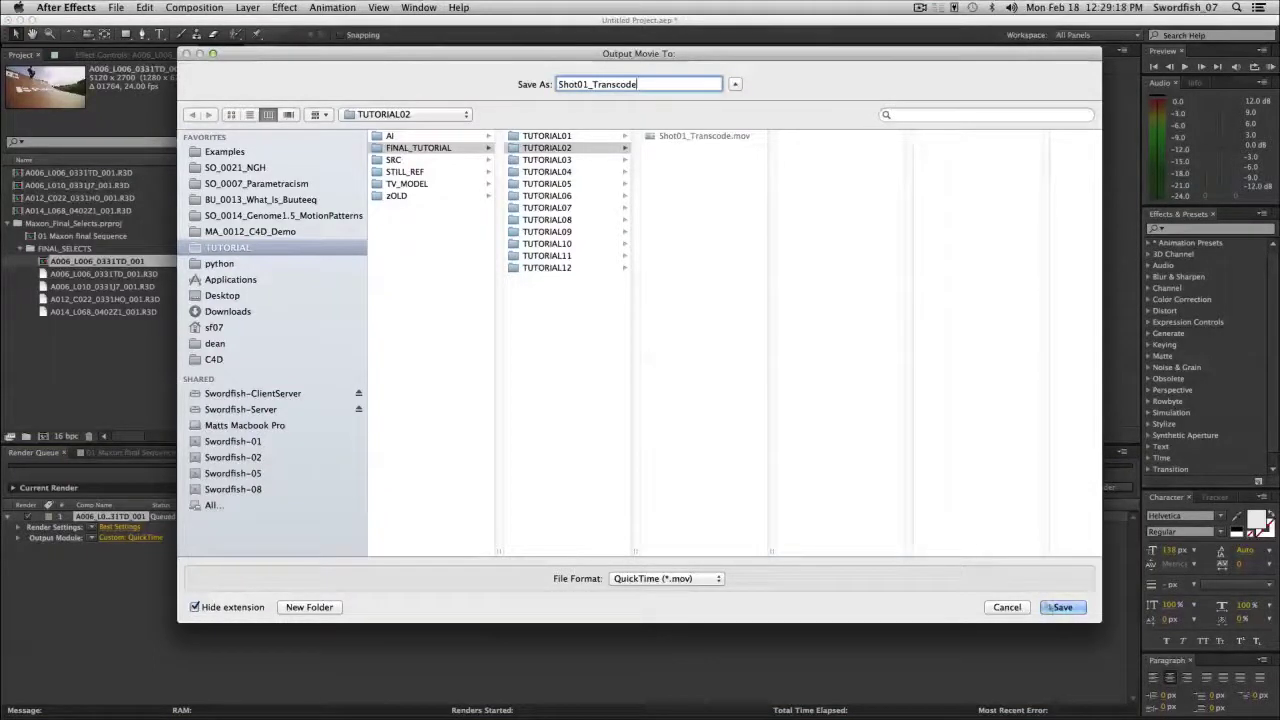
pyautogui.click(1062, 607)
pyautogui.click(750, 143)
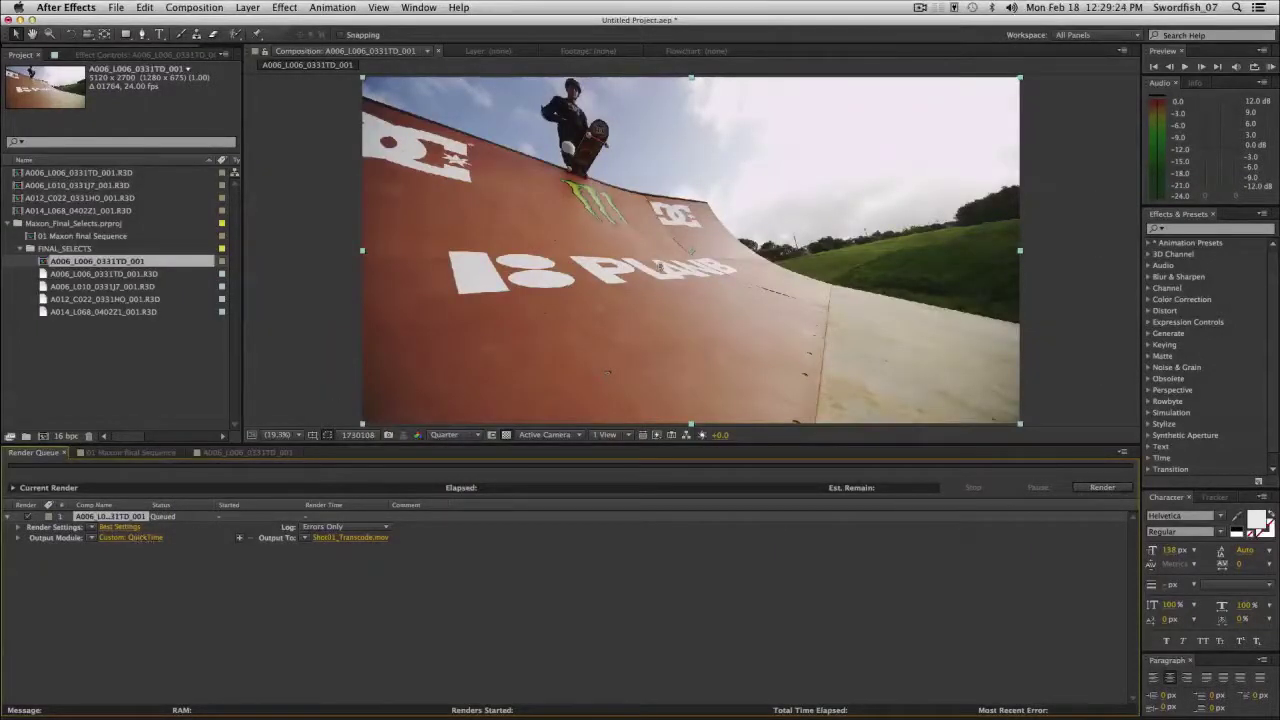
# Check the frame size of the A006_L006_0331TD_001 composition in its settings without changing anything.
pyautogui.click(511, 394)
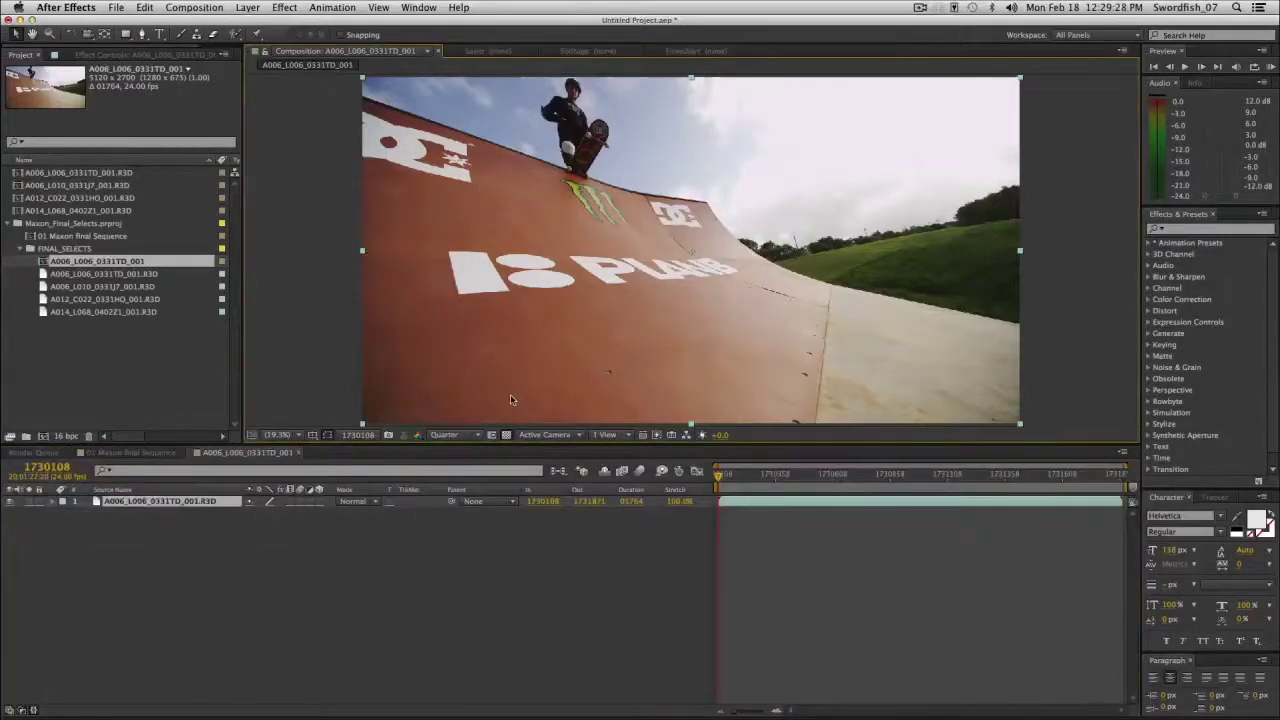
pyautogui.press('super+k')
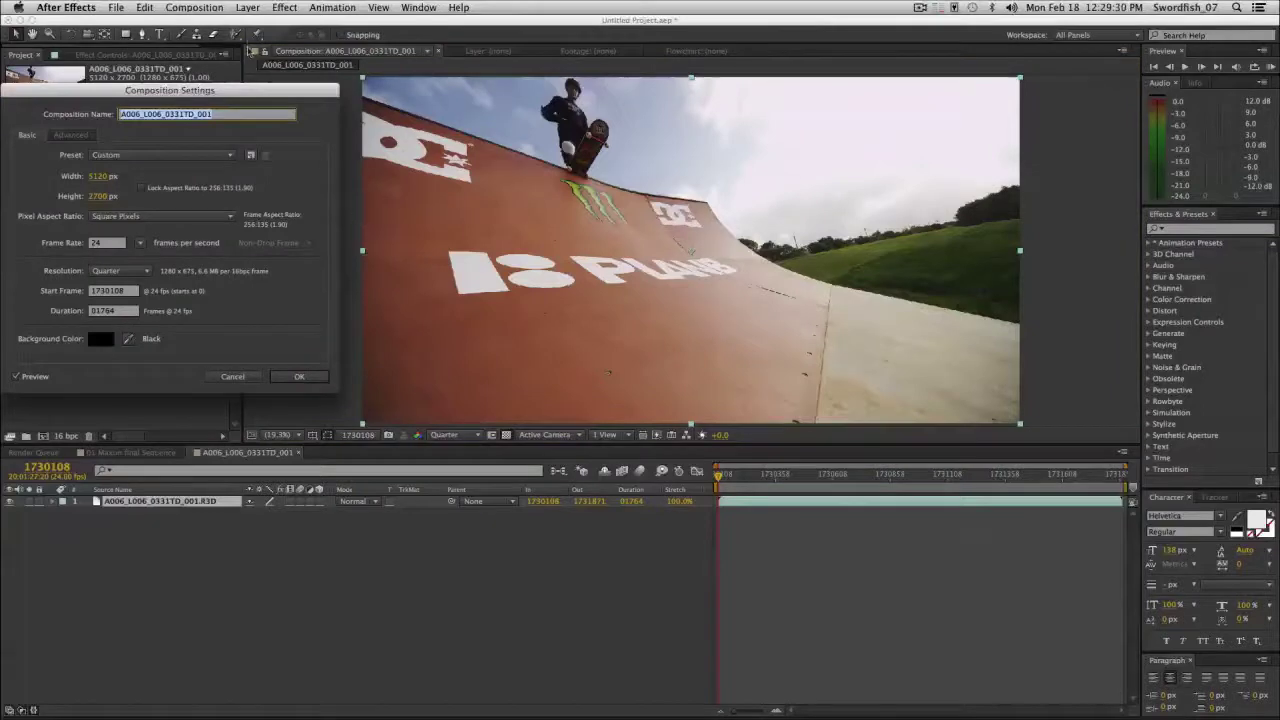
pyautogui.moveTo(242, 90); pyautogui.dragTo(733, 138)
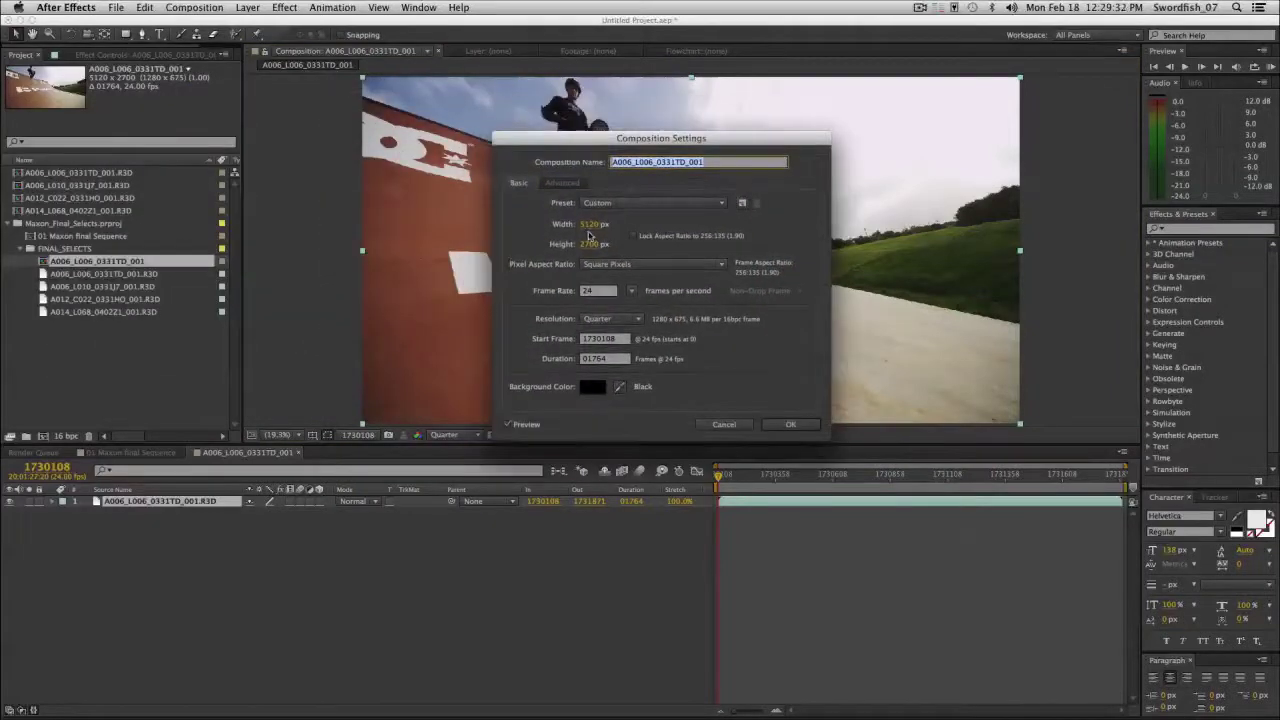
pyautogui.click(716, 424)
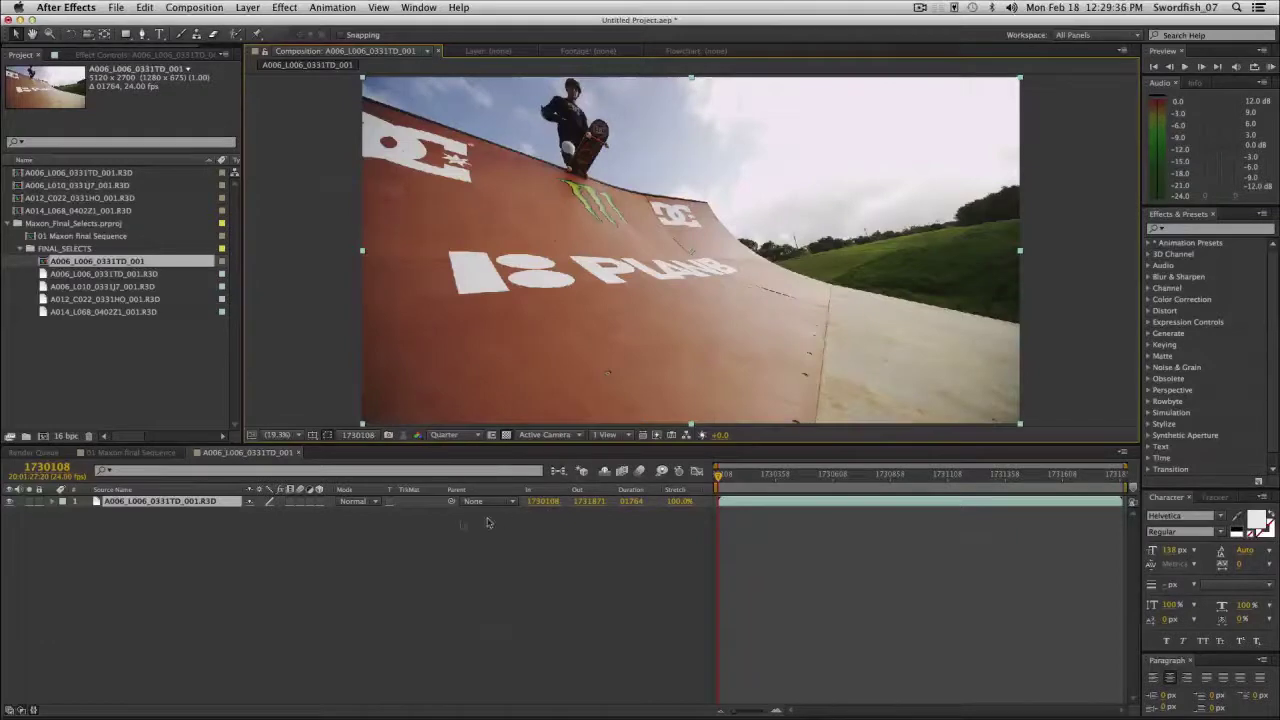
# Resize the queued render's output to a width of 1920 with the aspect ratio locked, and start the render.
pyautogui.click(392, 537)
pyautogui.press('super+m')
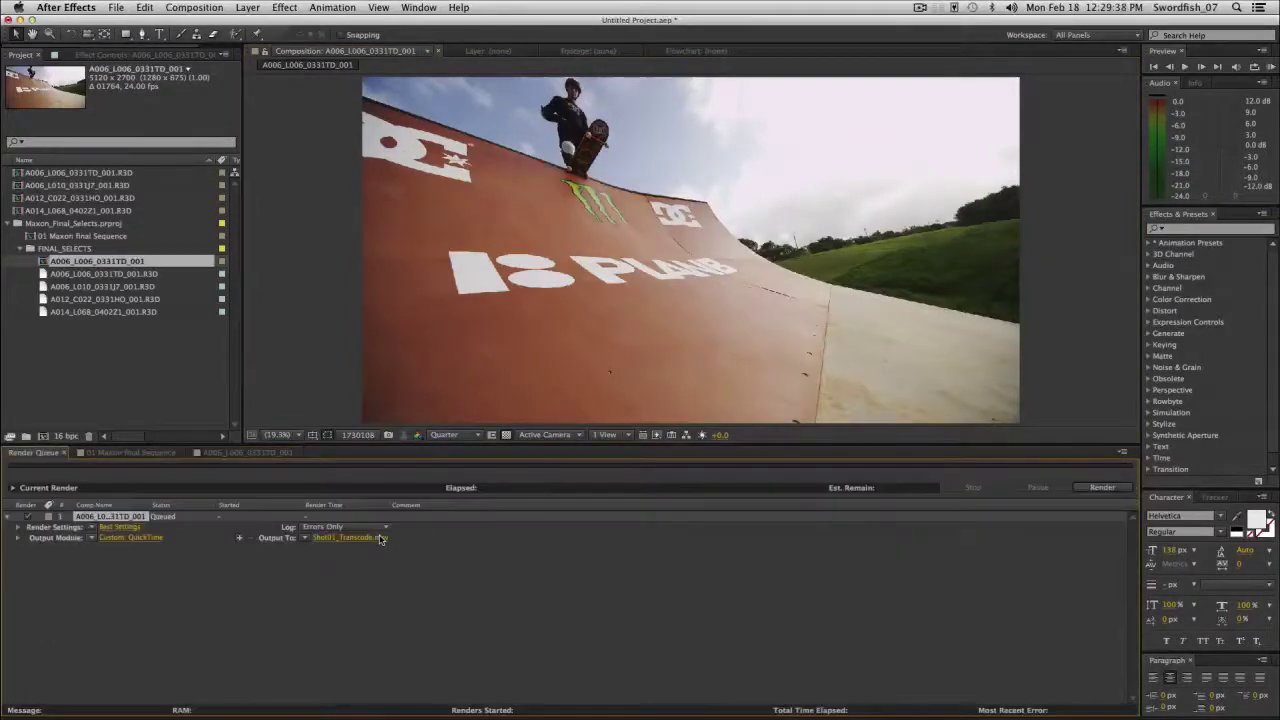
pyautogui.click(148, 538)
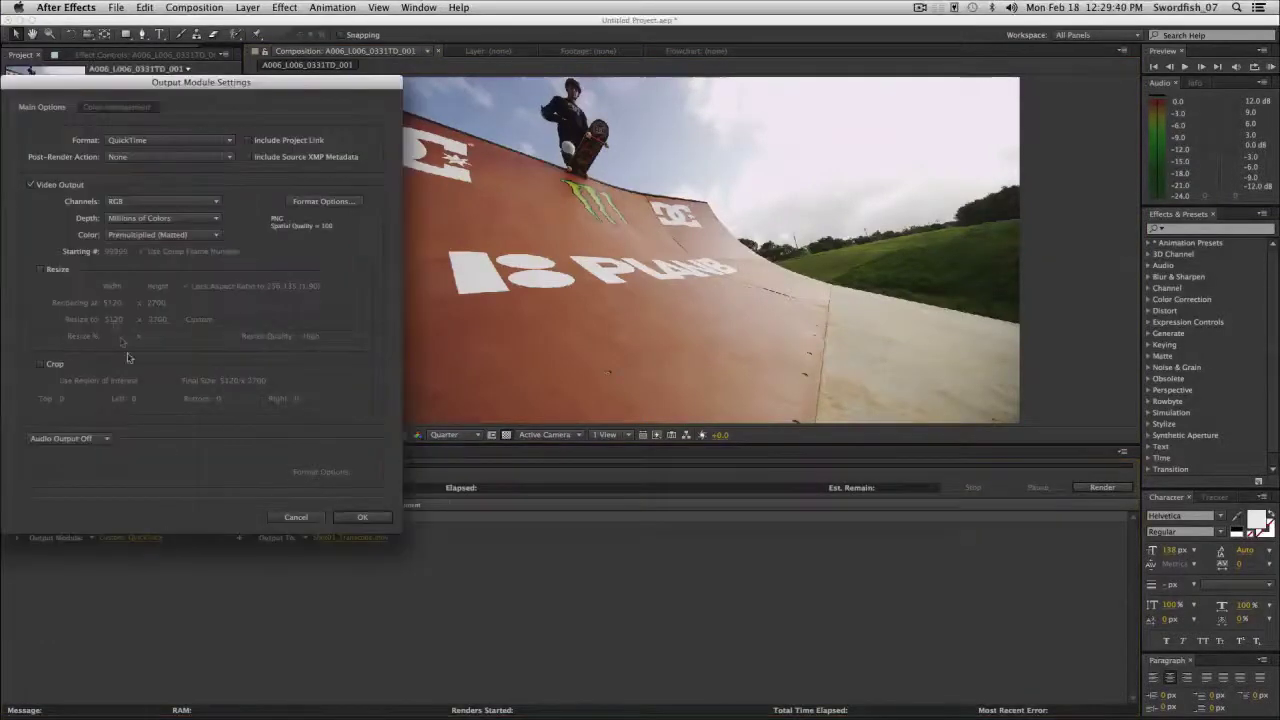
pyautogui.click(41, 270)
pyautogui.click(117, 320)
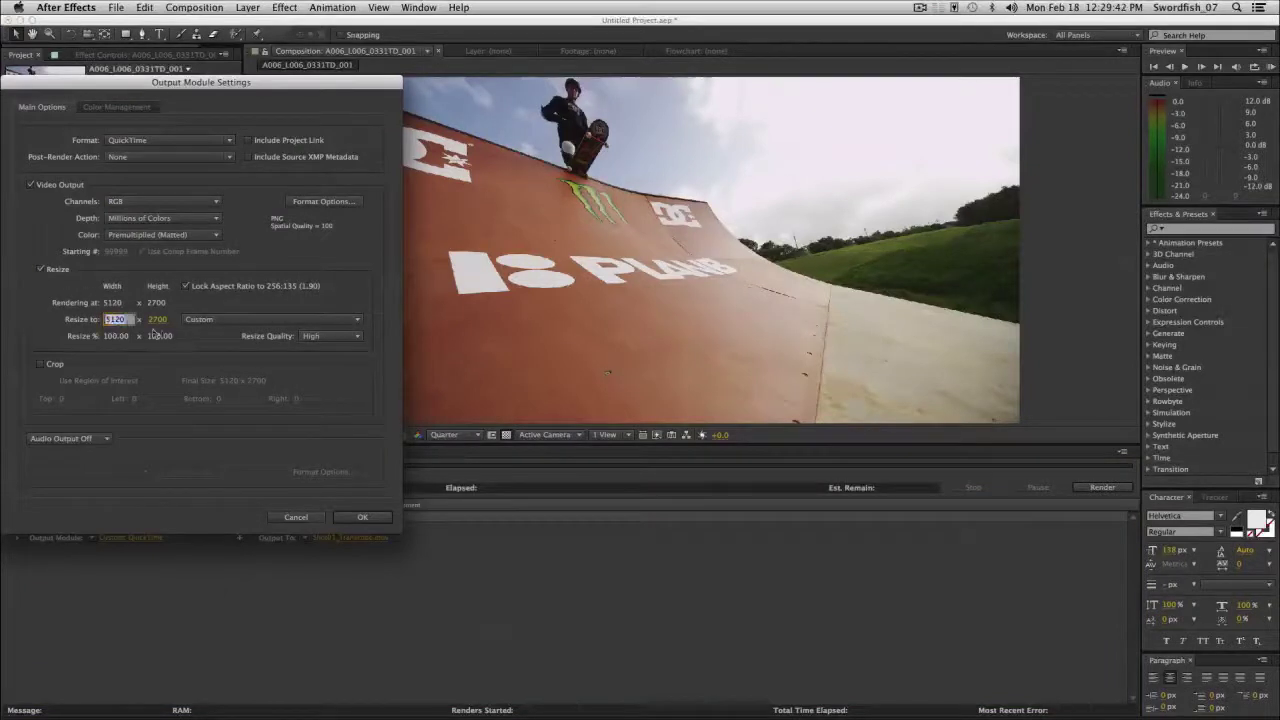
pyautogui.write('1920')
pyautogui.press('Tab')
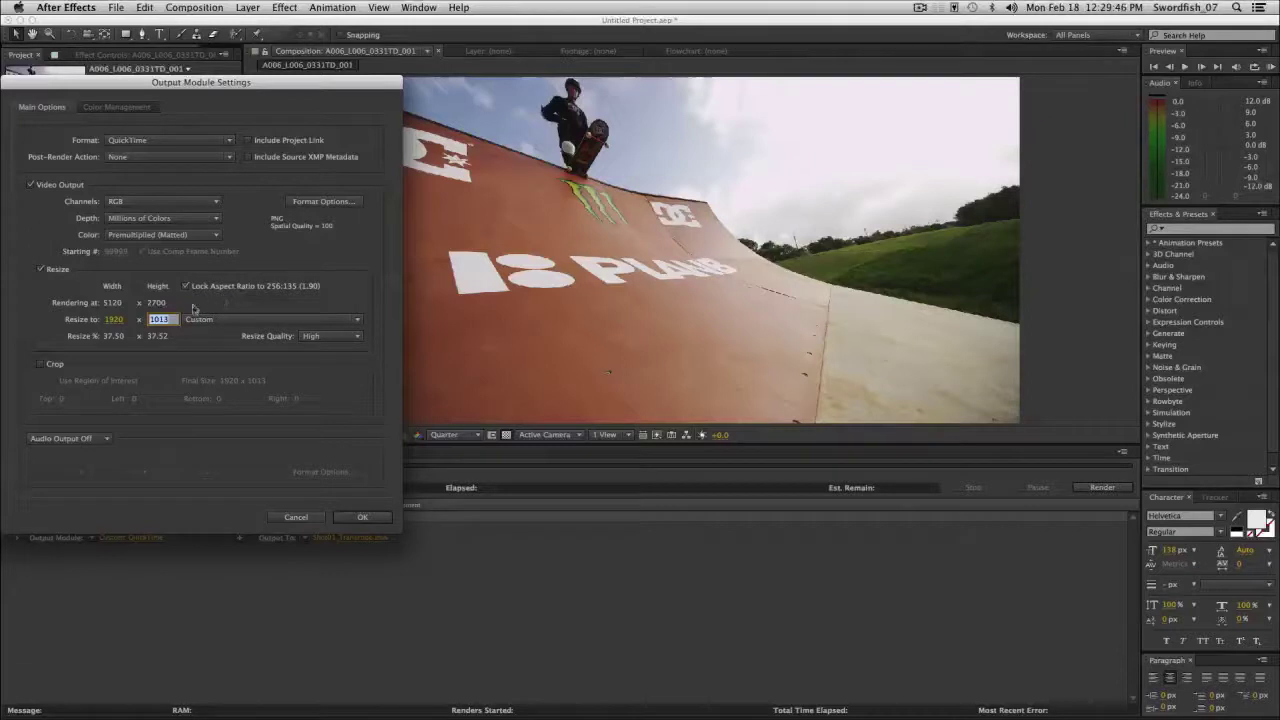
pyautogui.click(346, 518)
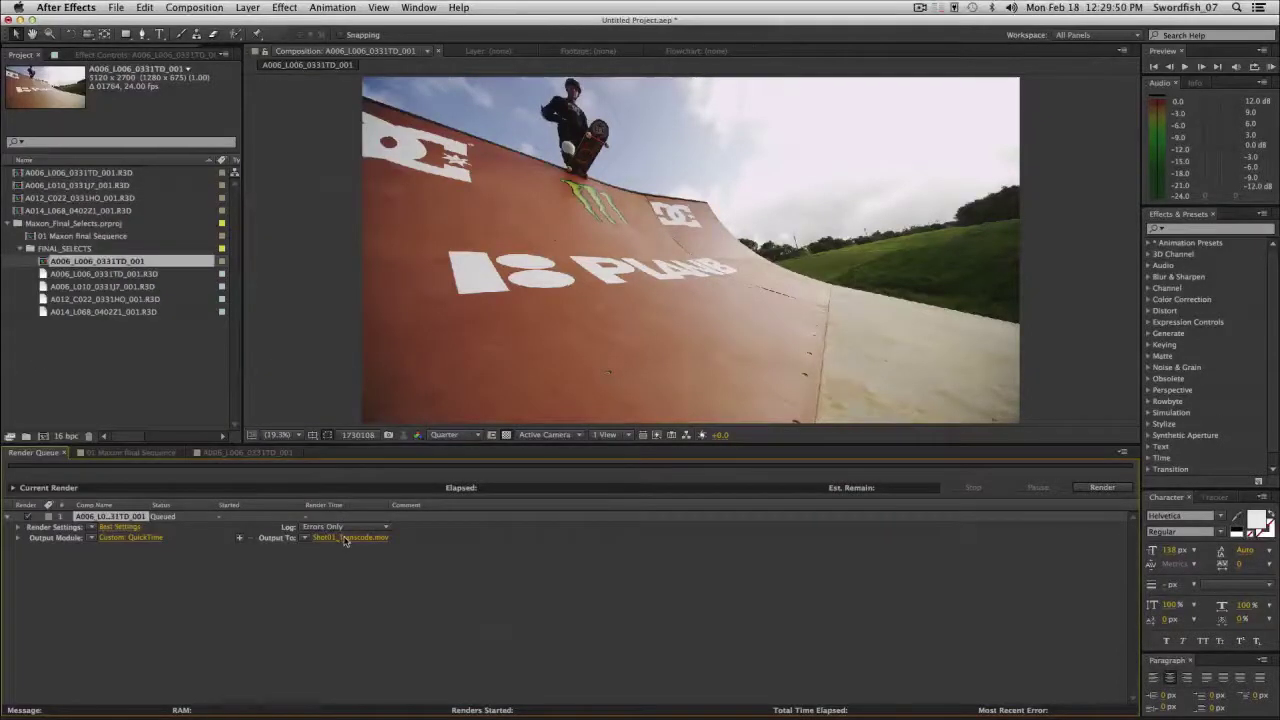
pyautogui.click(1101, 487)
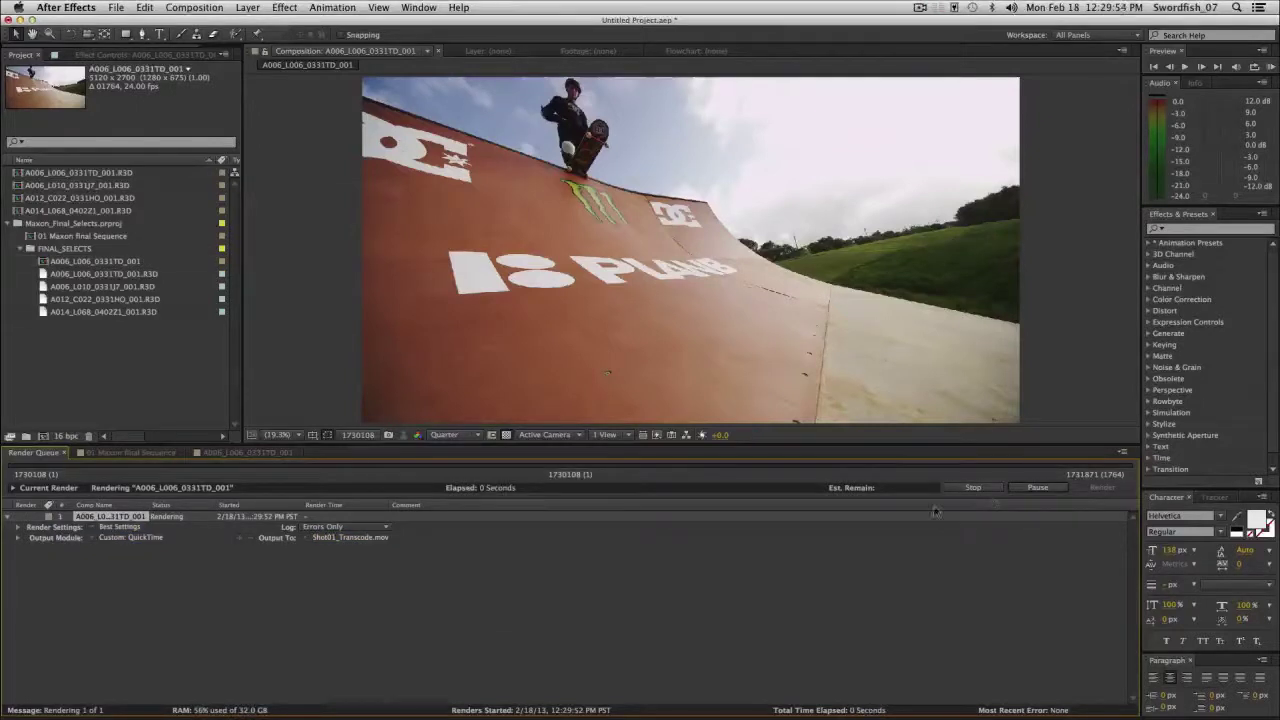